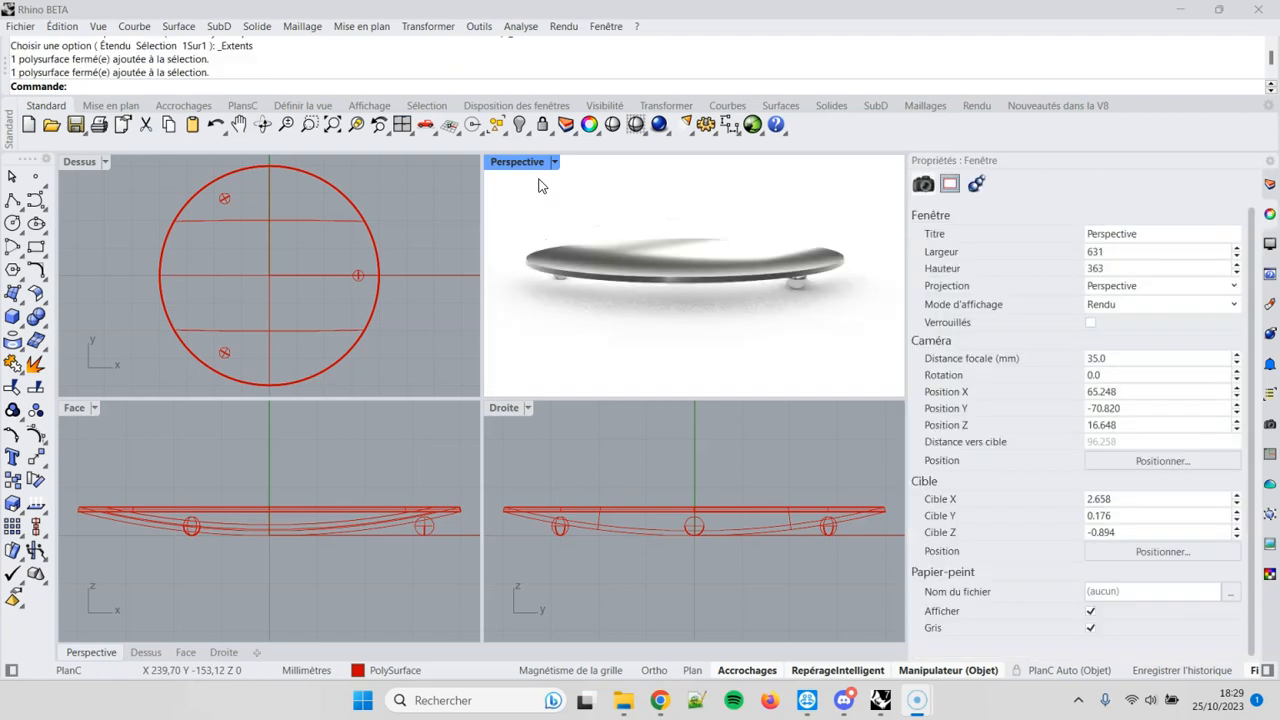
Maximize the Perspective viewport with the dish seen from above and examine the Métal material's settings.
double_click(514, 162)
right_click_drag(514, 162, 537, 329)
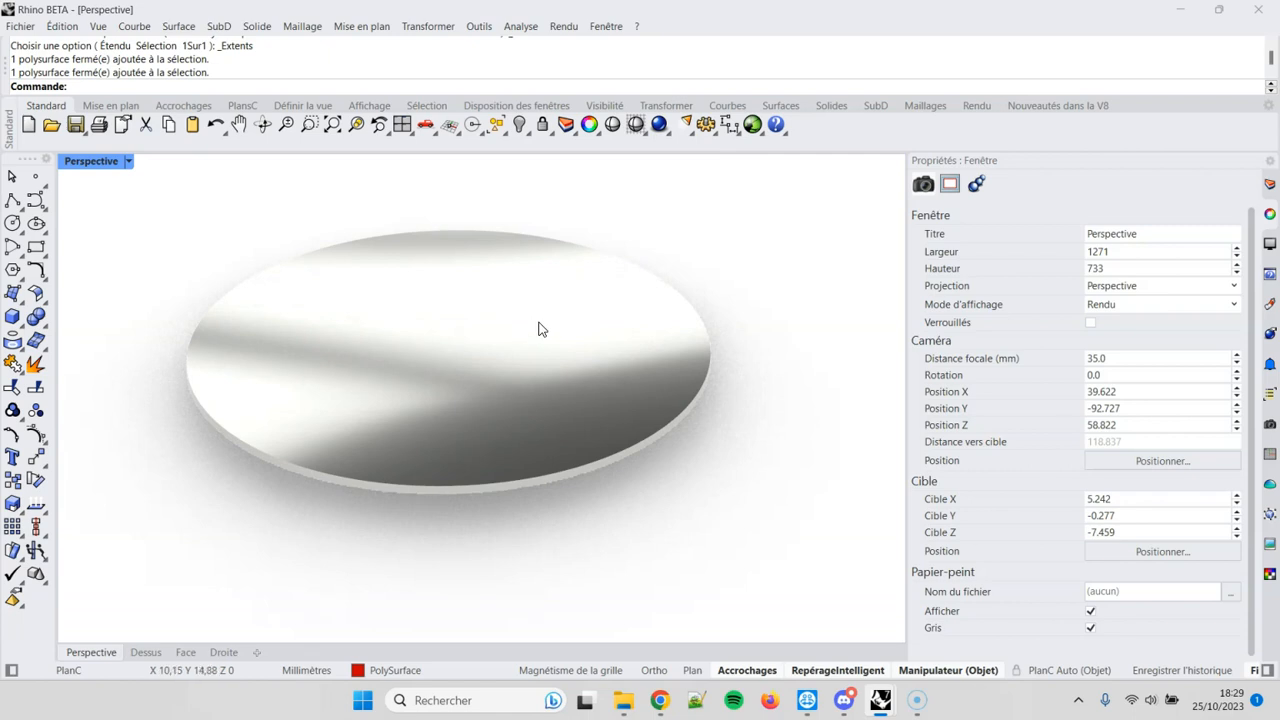
left_click(1269, 308)
left_click(928, 215)
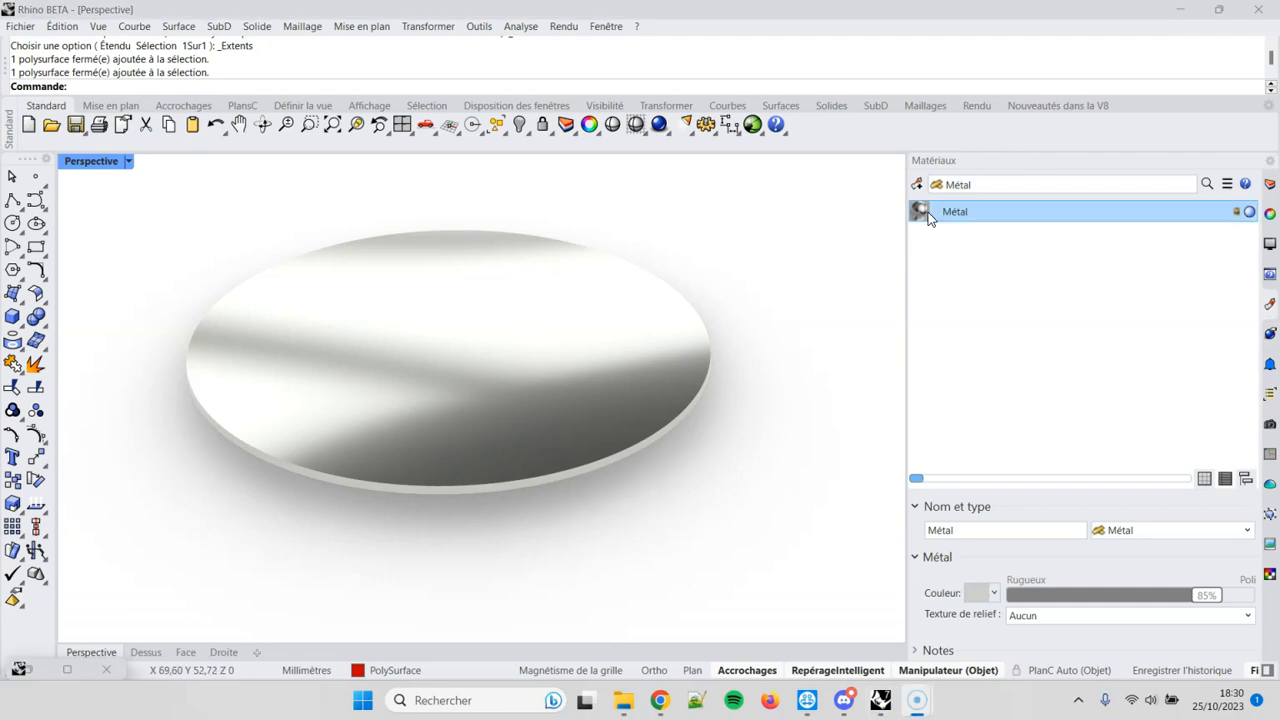
double_click(928, 212)
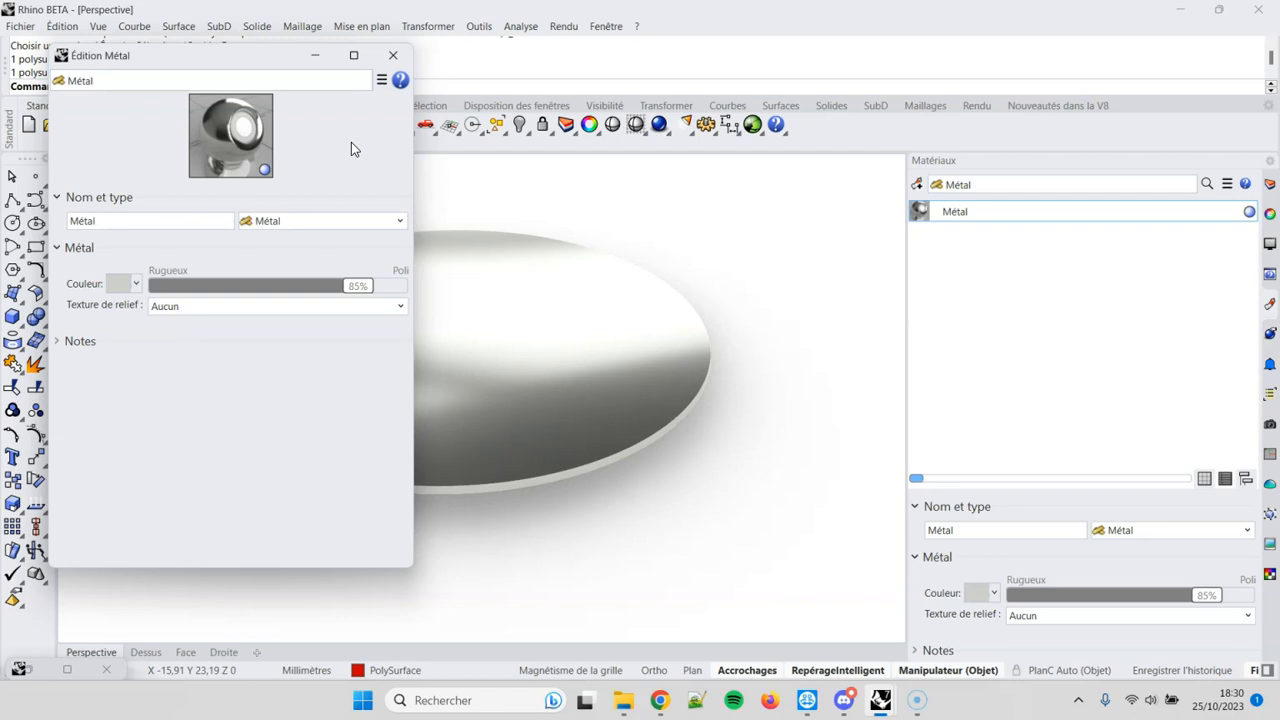
left_click(393, 55)
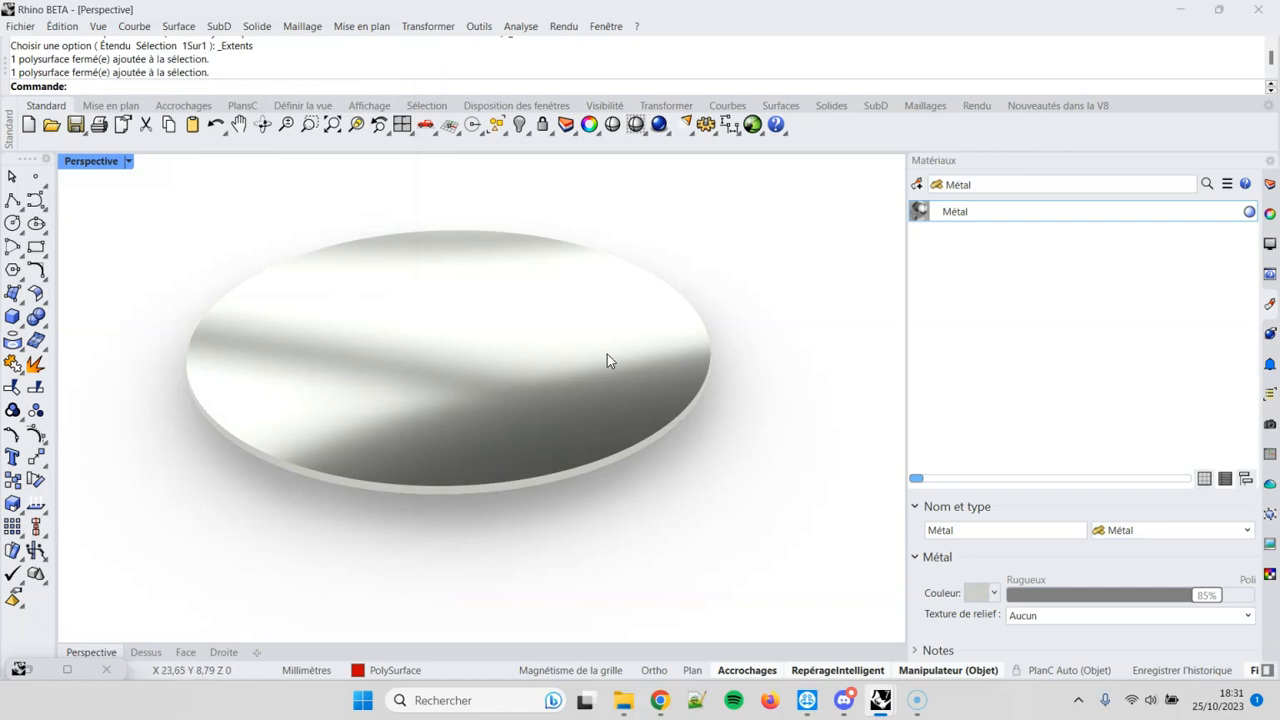
Assign Martelage_Height.jpg from the Metal Martelé texture folder as the displacement texture of the dish.
left_click(611, 317)
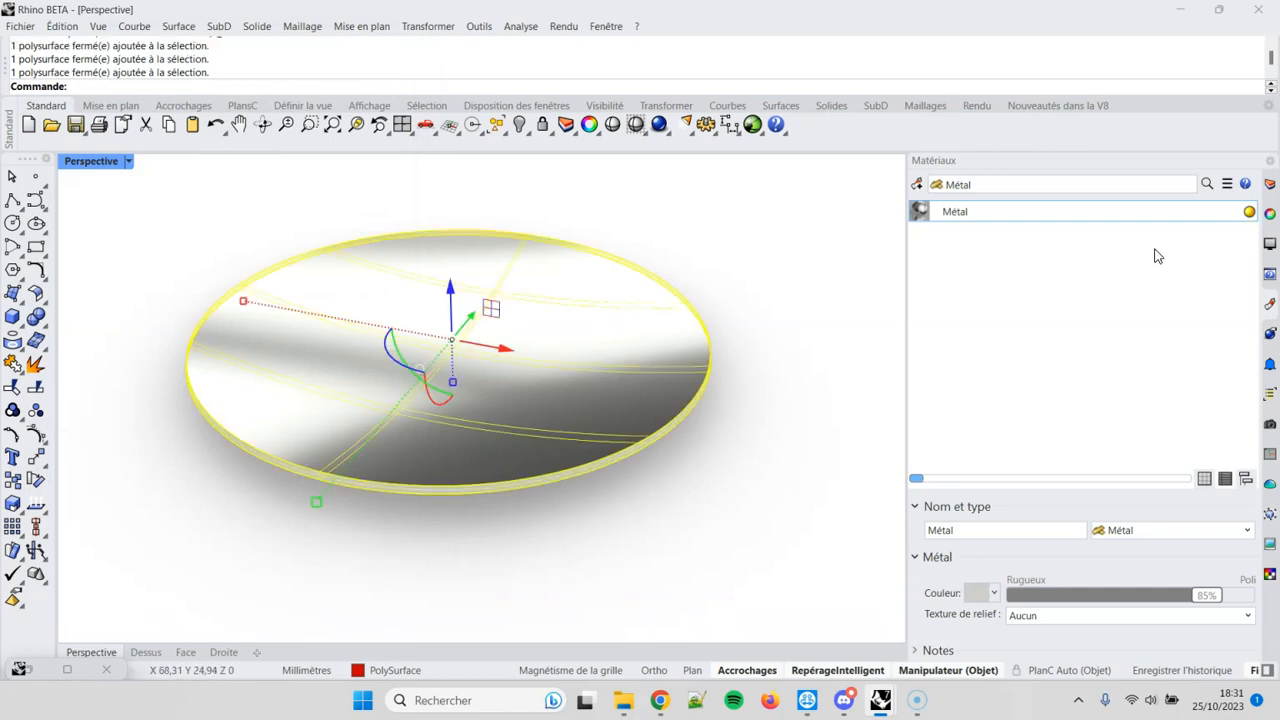
left_click(1270, 217)
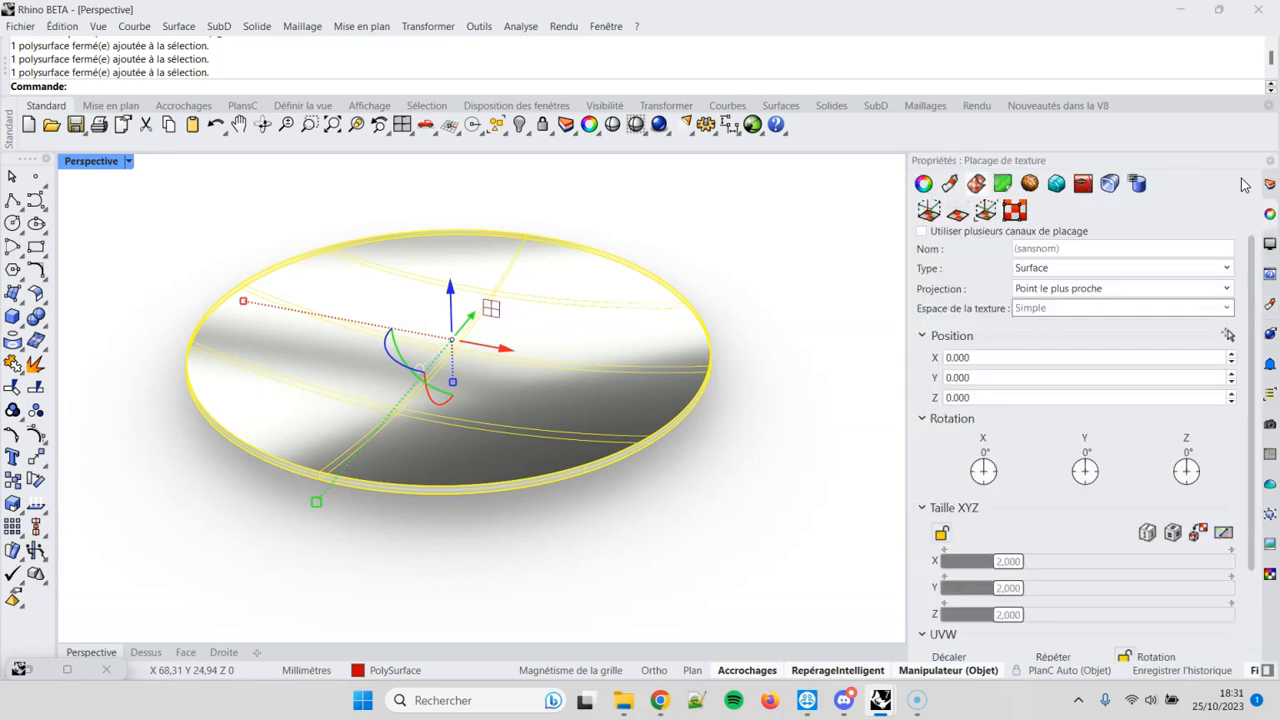
left_click(922, 185)
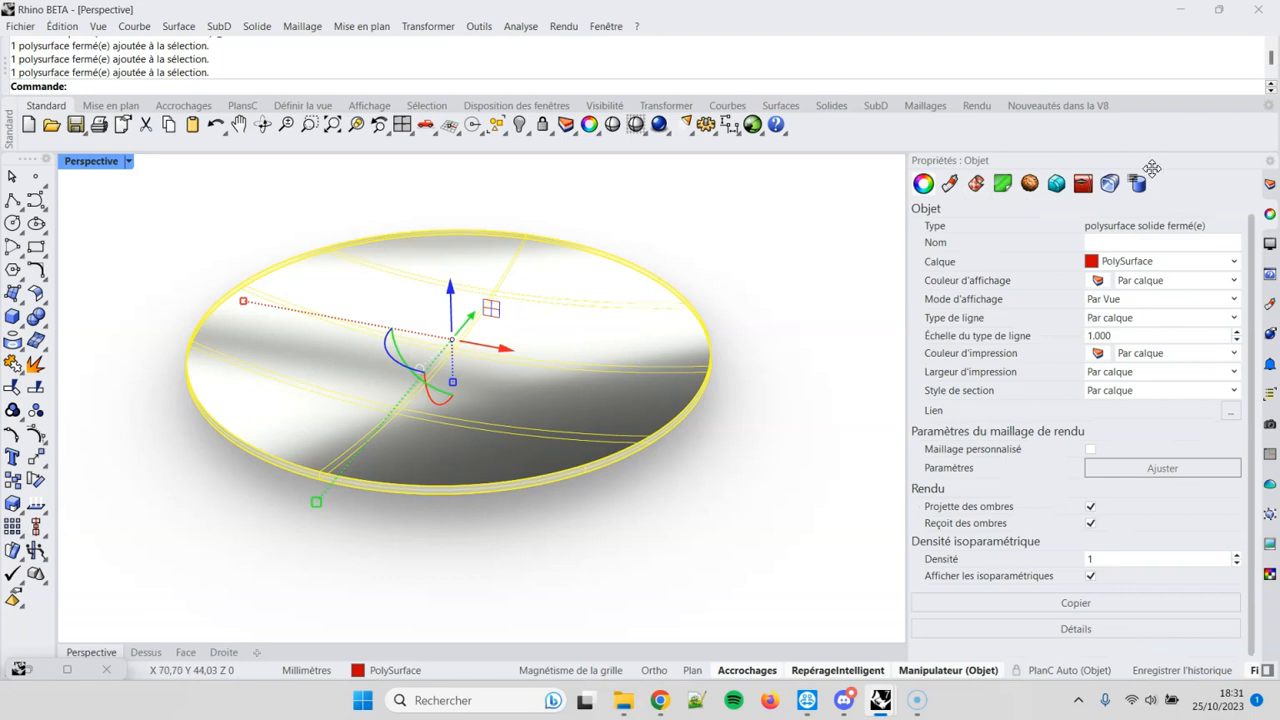
left_click(1030, 185)
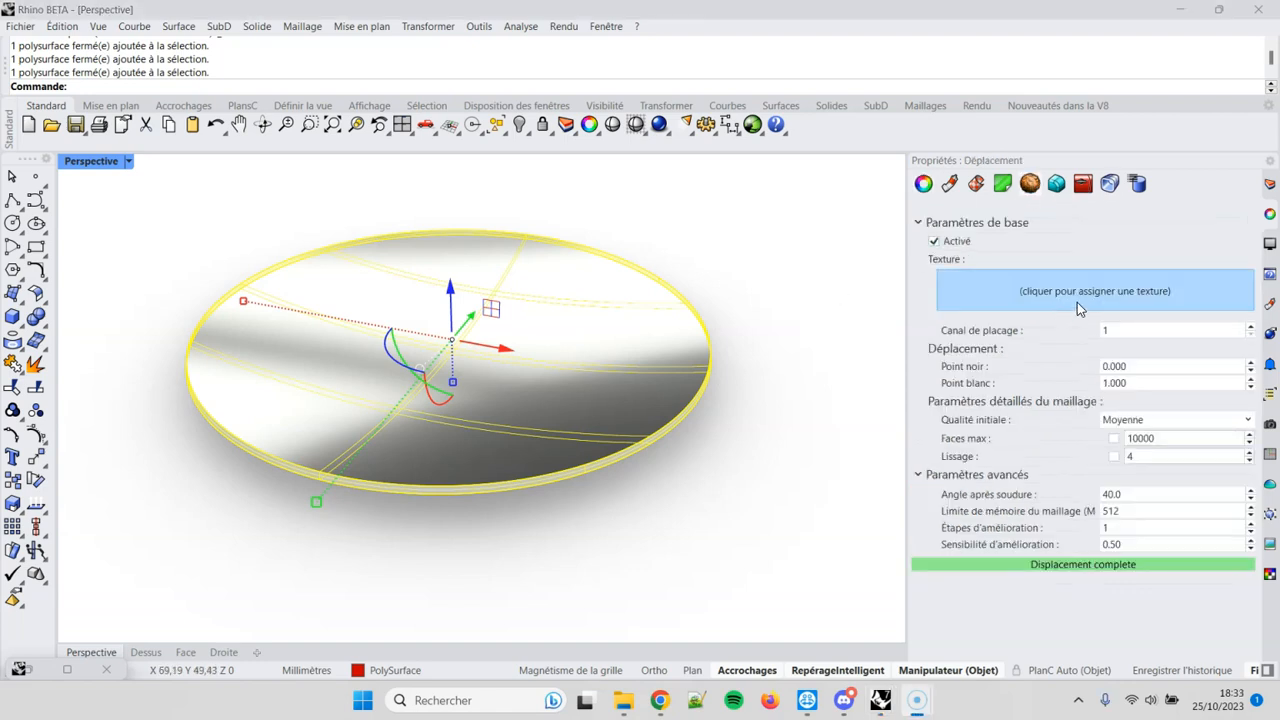
left_click(1138, 294)
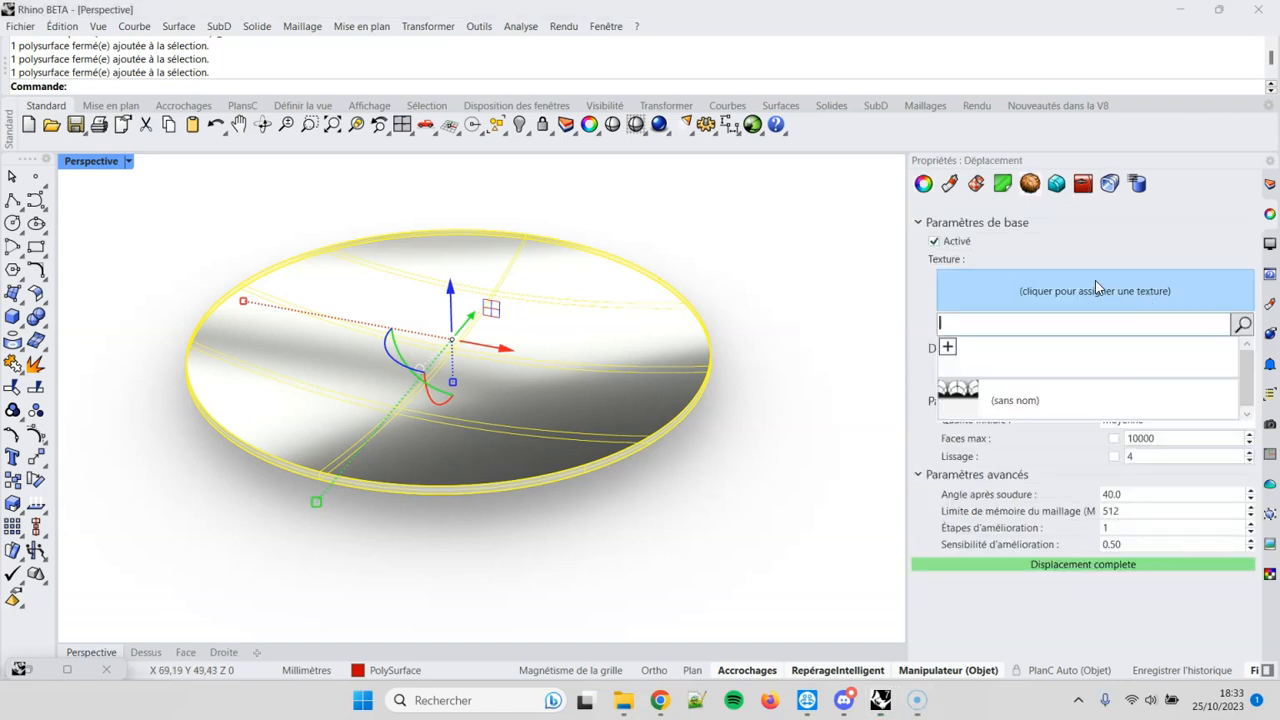
left_click(948, 348)
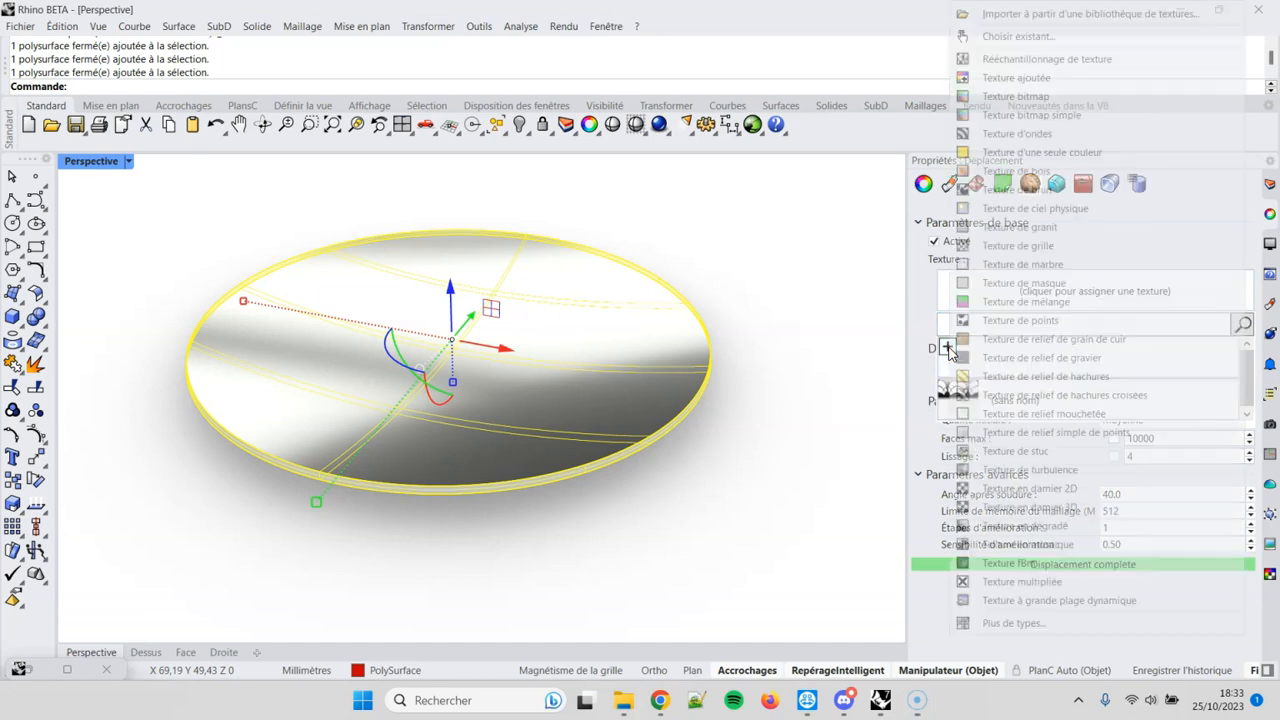
left_click(1134, 18)
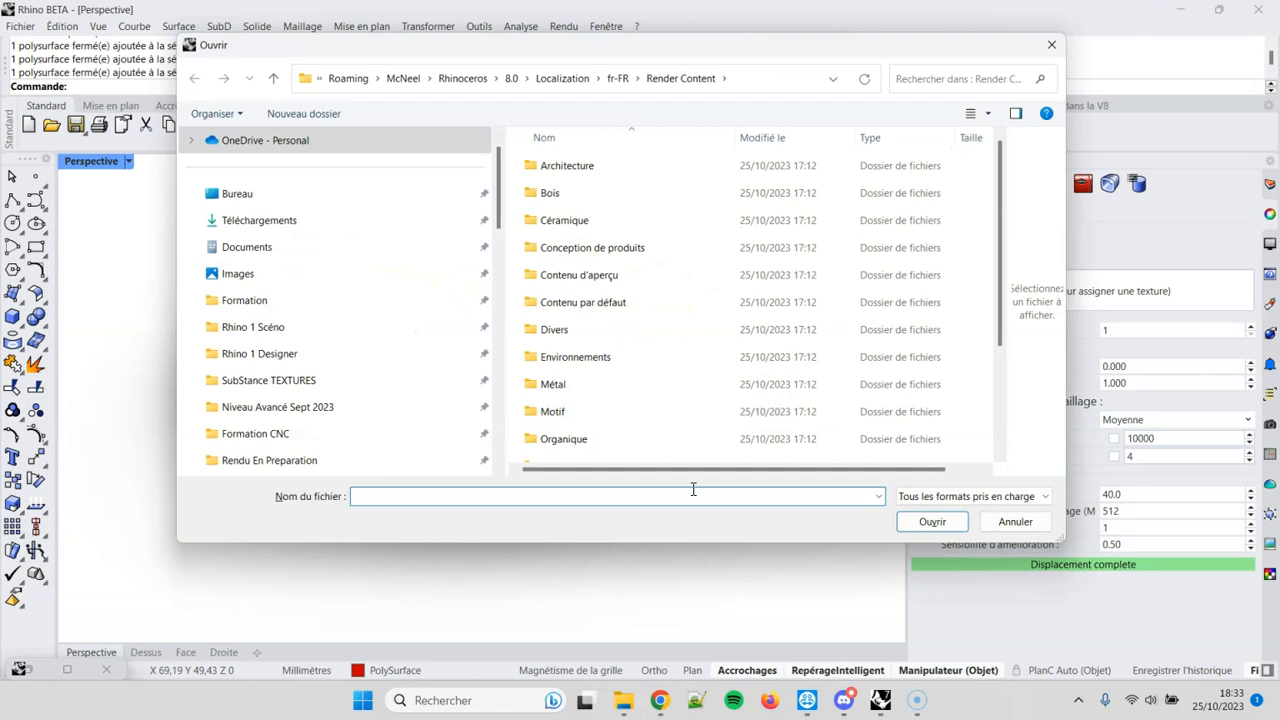
type("C:\\Users\\gpoal\\Documents\\Formation\\SubStance TEXTURES\\METAL\\Metal Martelé")
key("Return")
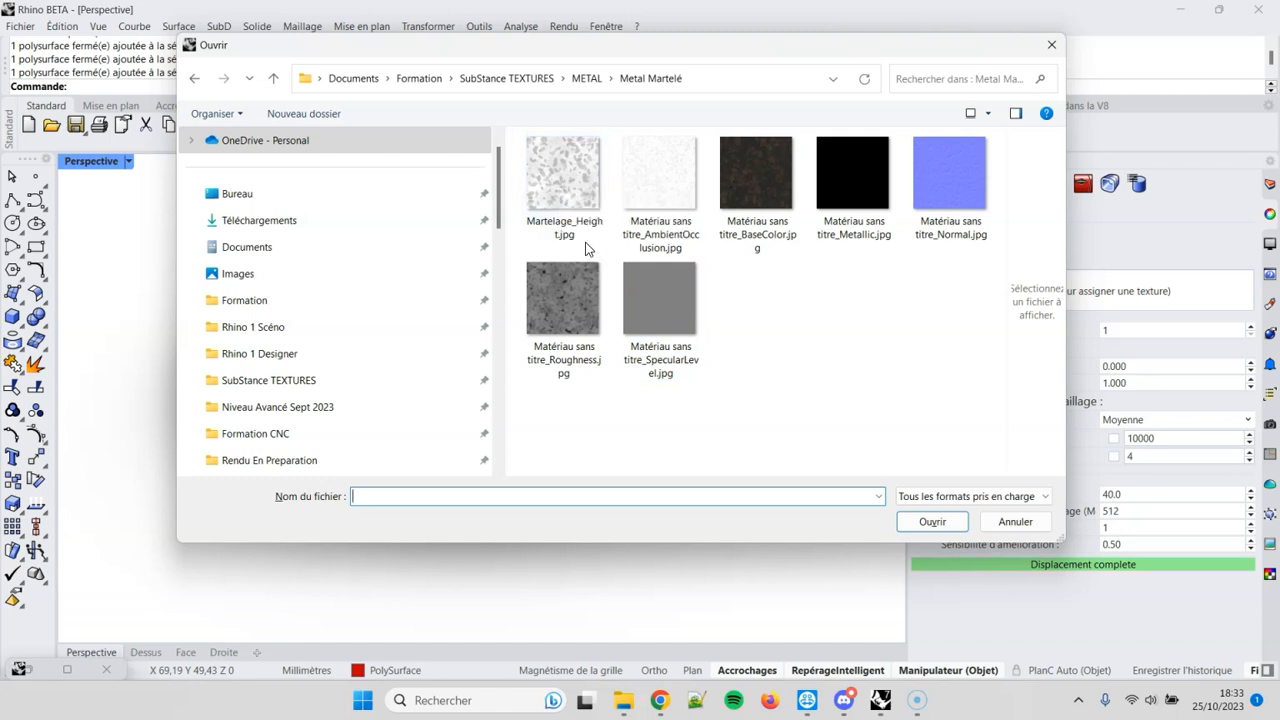
left_click(585, 190)
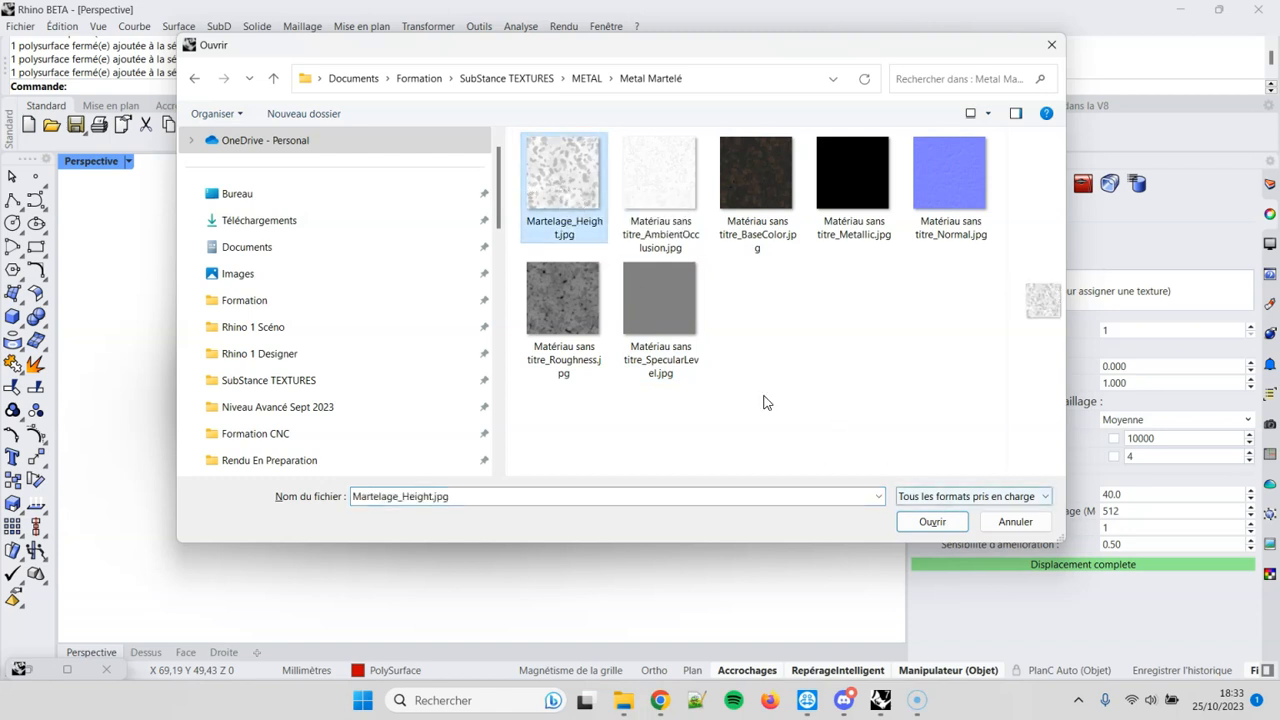
left_click(931, 522)
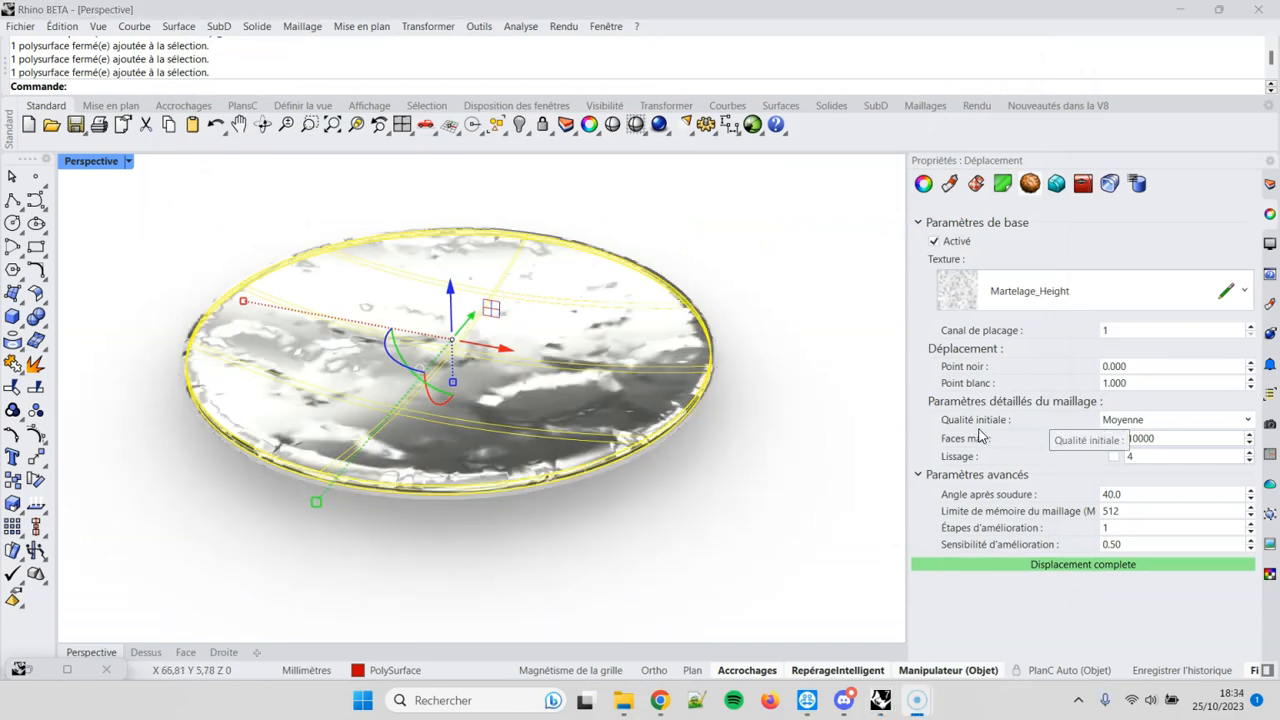
Set the displacement's initial mesh quality to Très élevée and try a white point of 0.1 before inverting it to -0.1.
left_click(1169, 421)
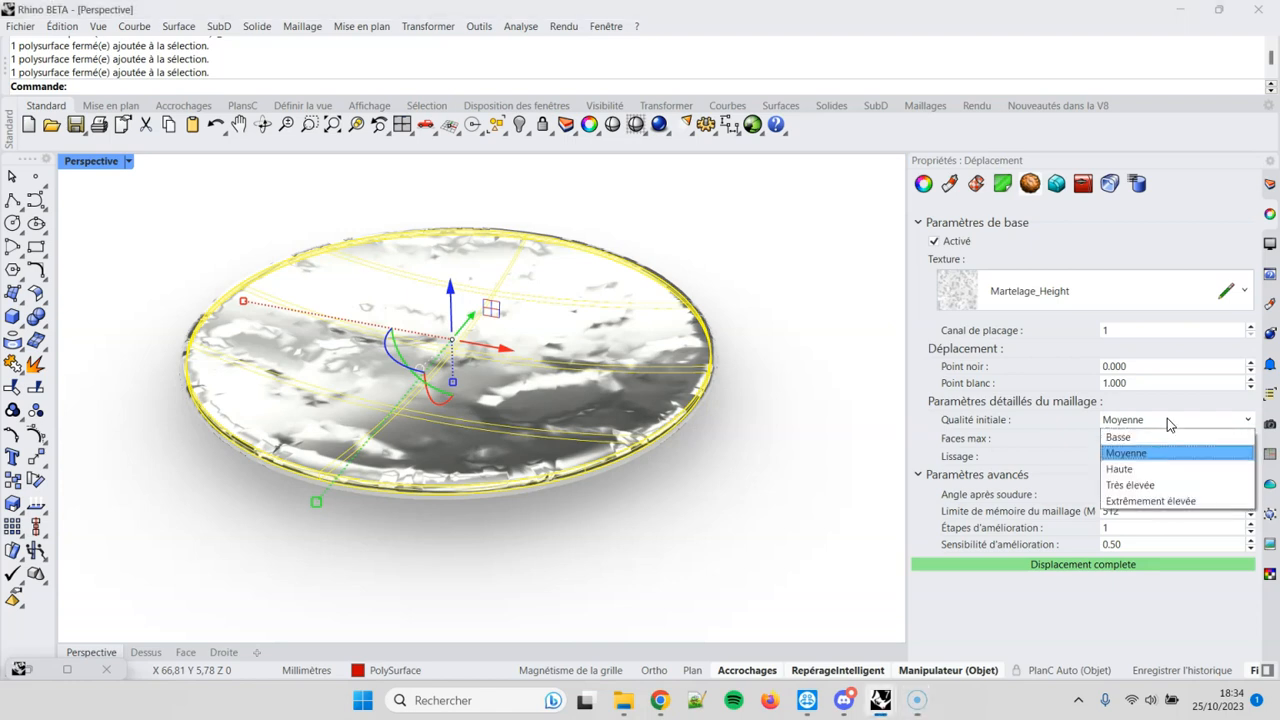
left_click(1153, 486)
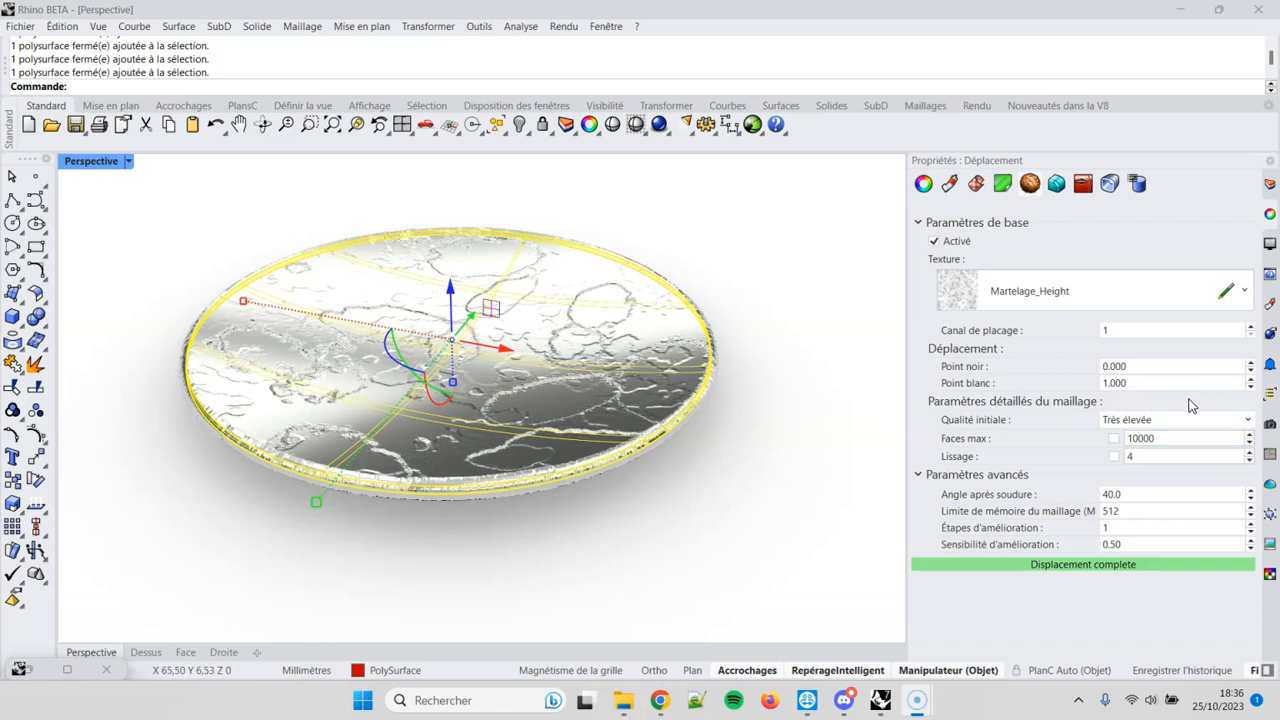
left_click_drag(1173, 383, 1090, 383)
type("0.1")
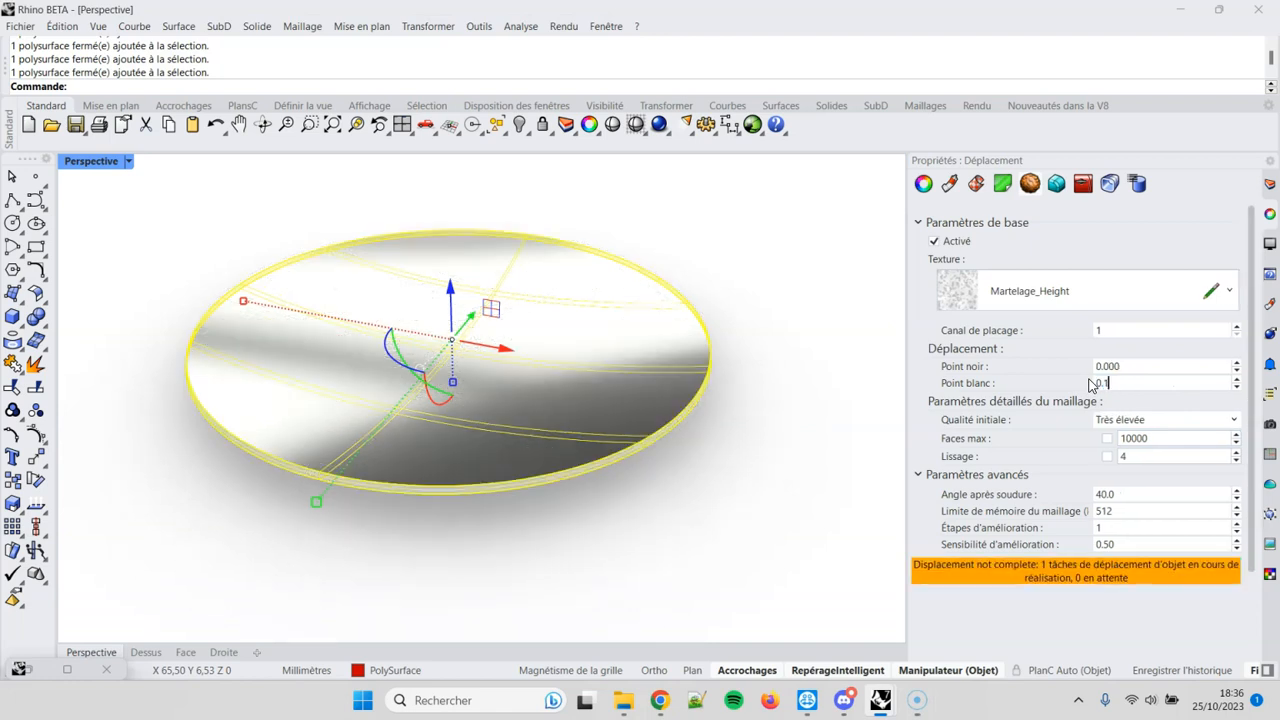
key("Return")
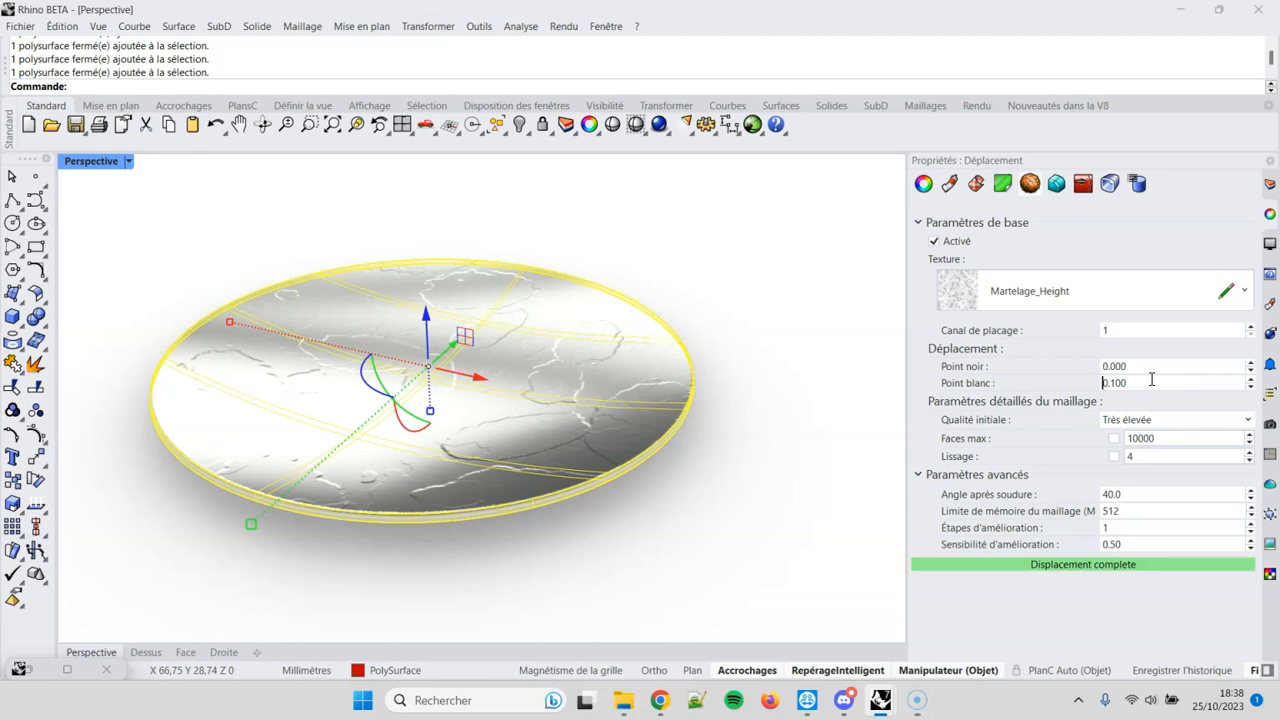
type("-")
key("Return")
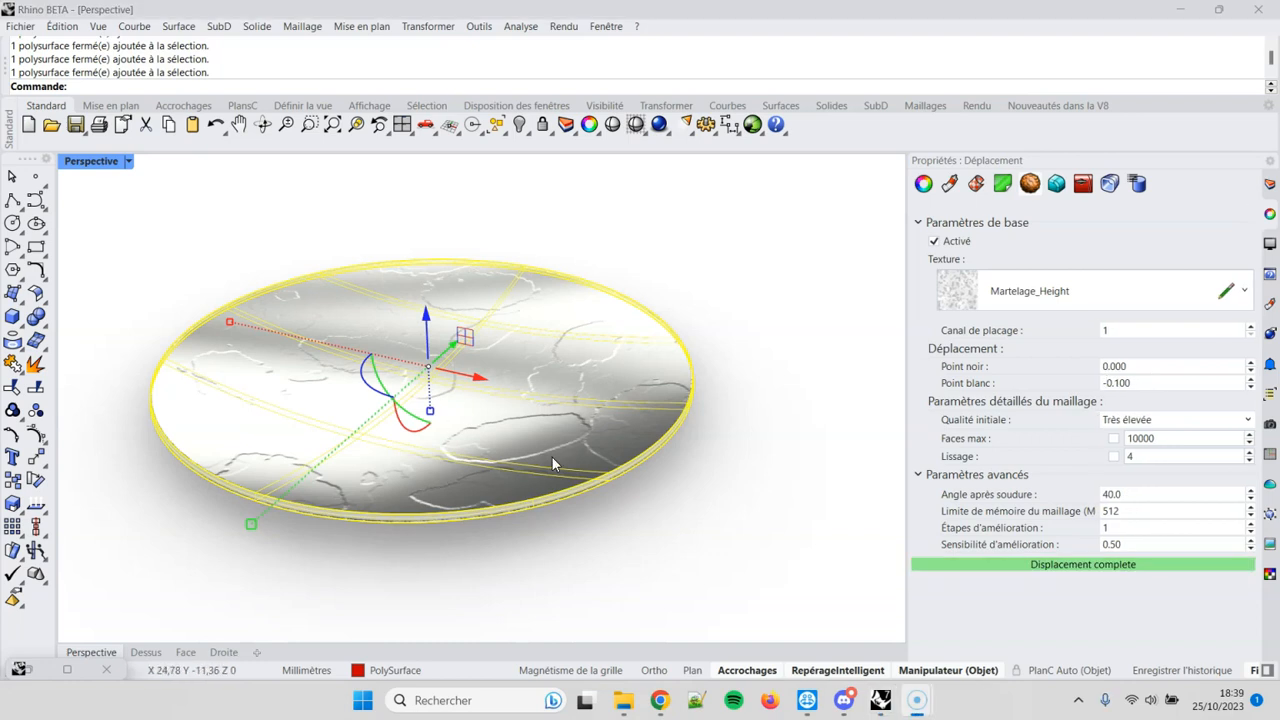
Set the Martelage_Height texture's linked U and V repeat to 10, close its editor and deselect the dish.
left_click(1226, 292)
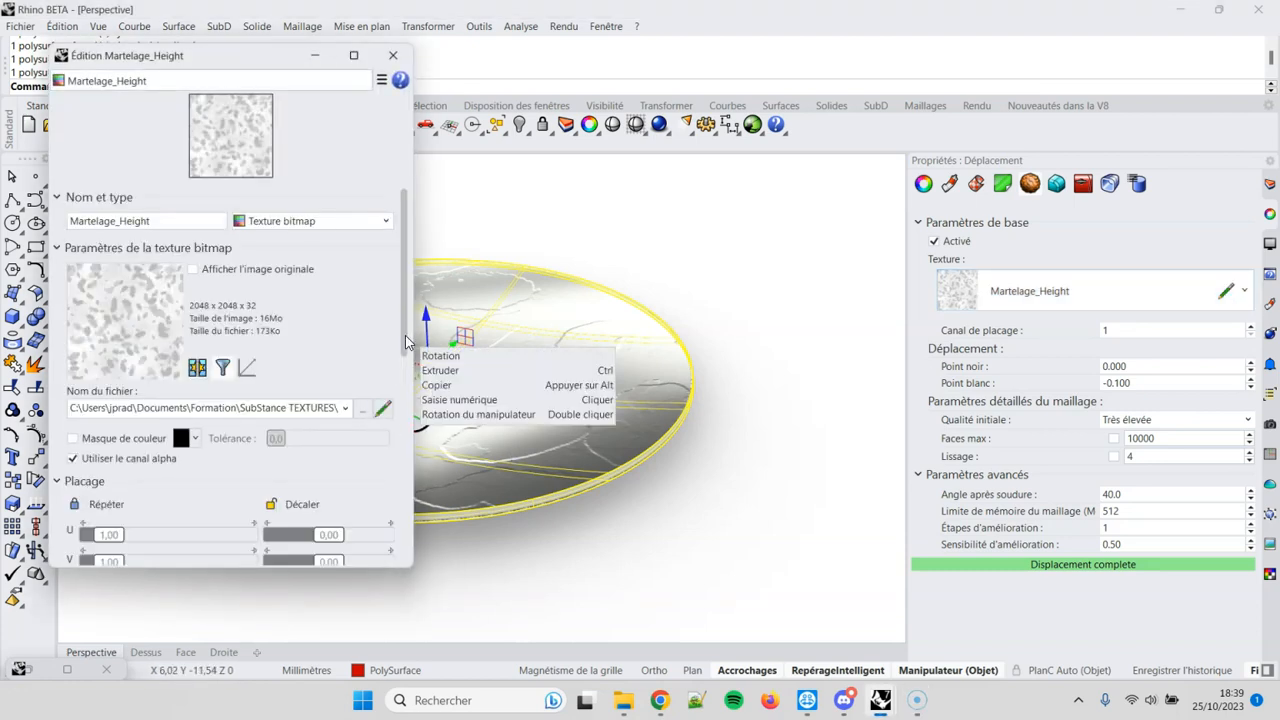
scroll(193, 375, "down", 3)
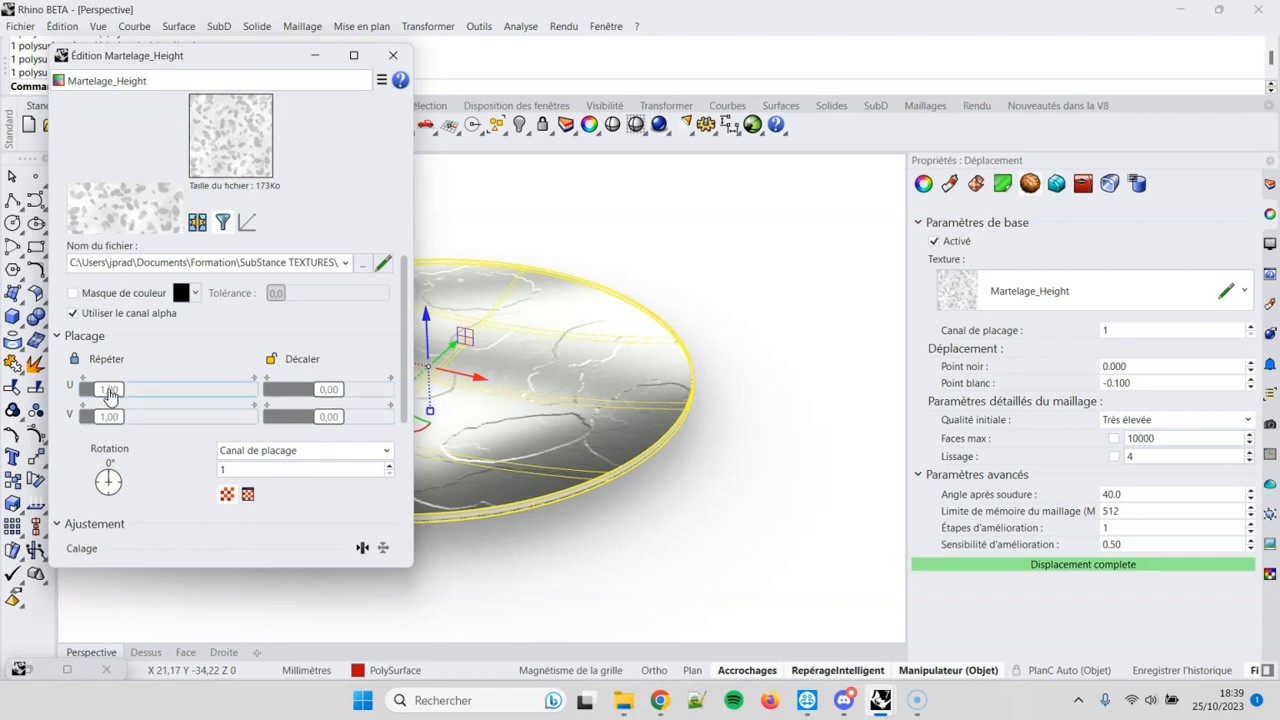
left_click_drag(110, 390, 111, 390)
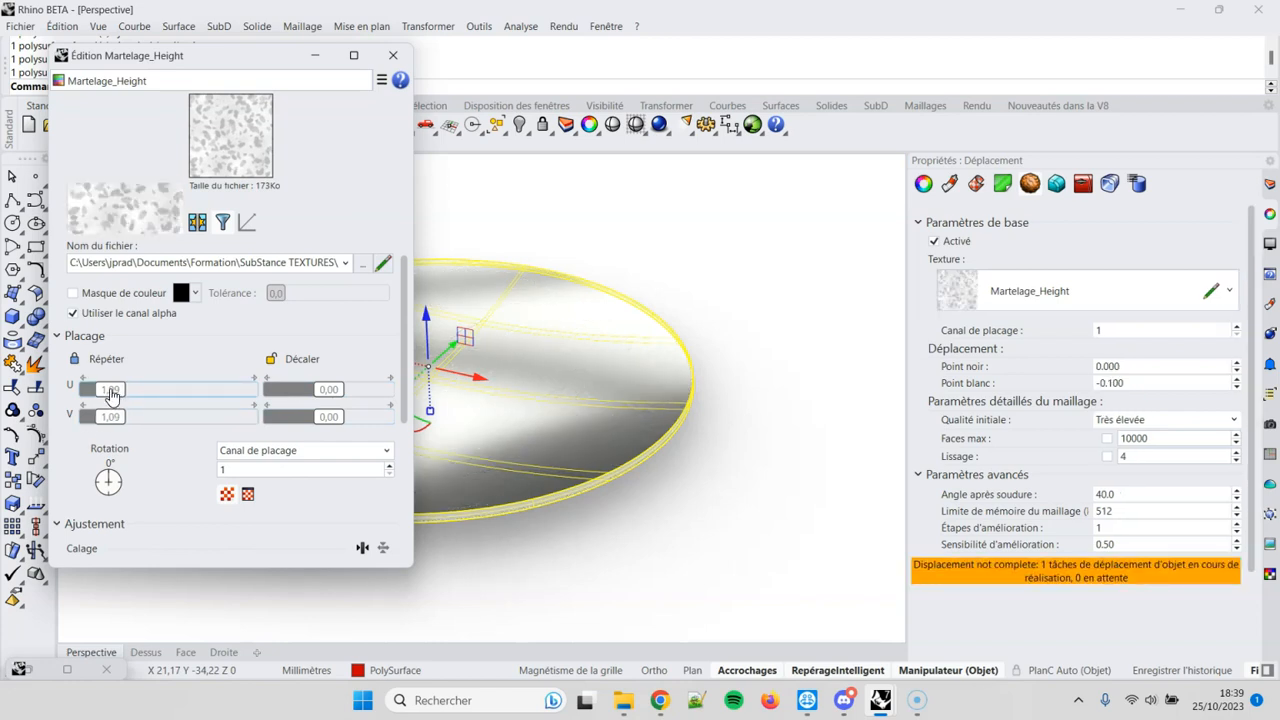
left_click(112, 392)
type("10")
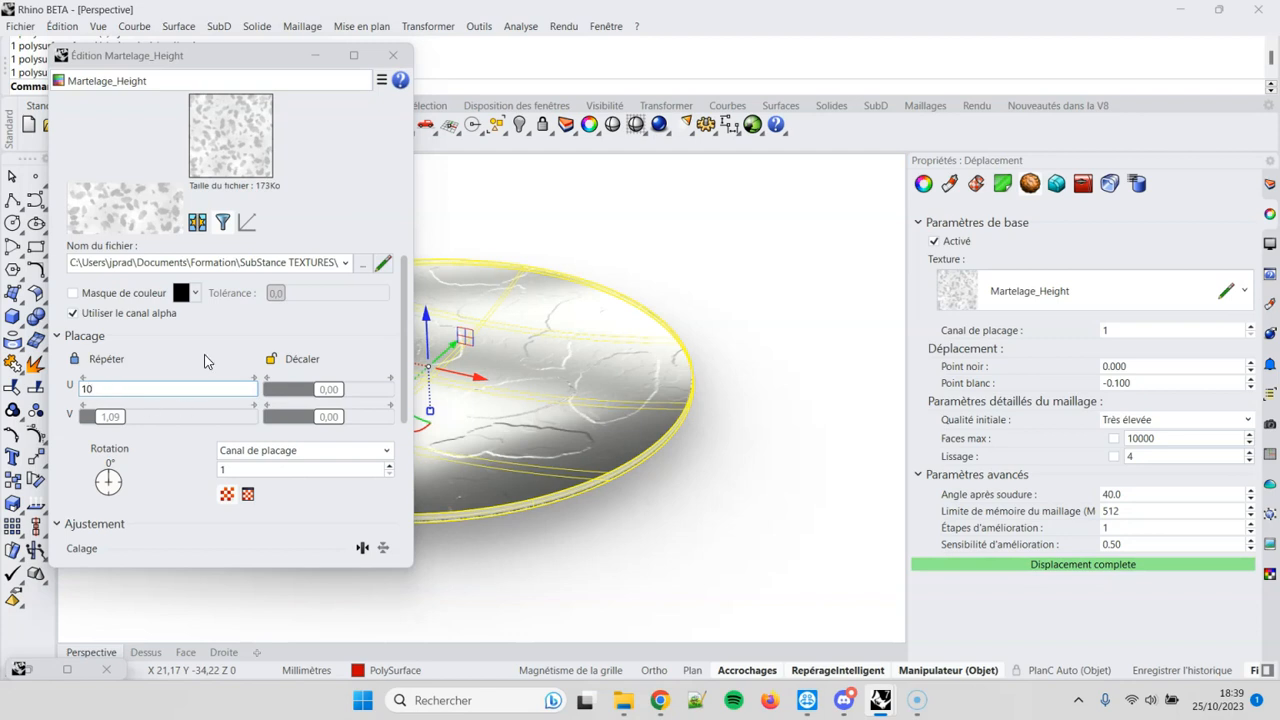
key("Return")
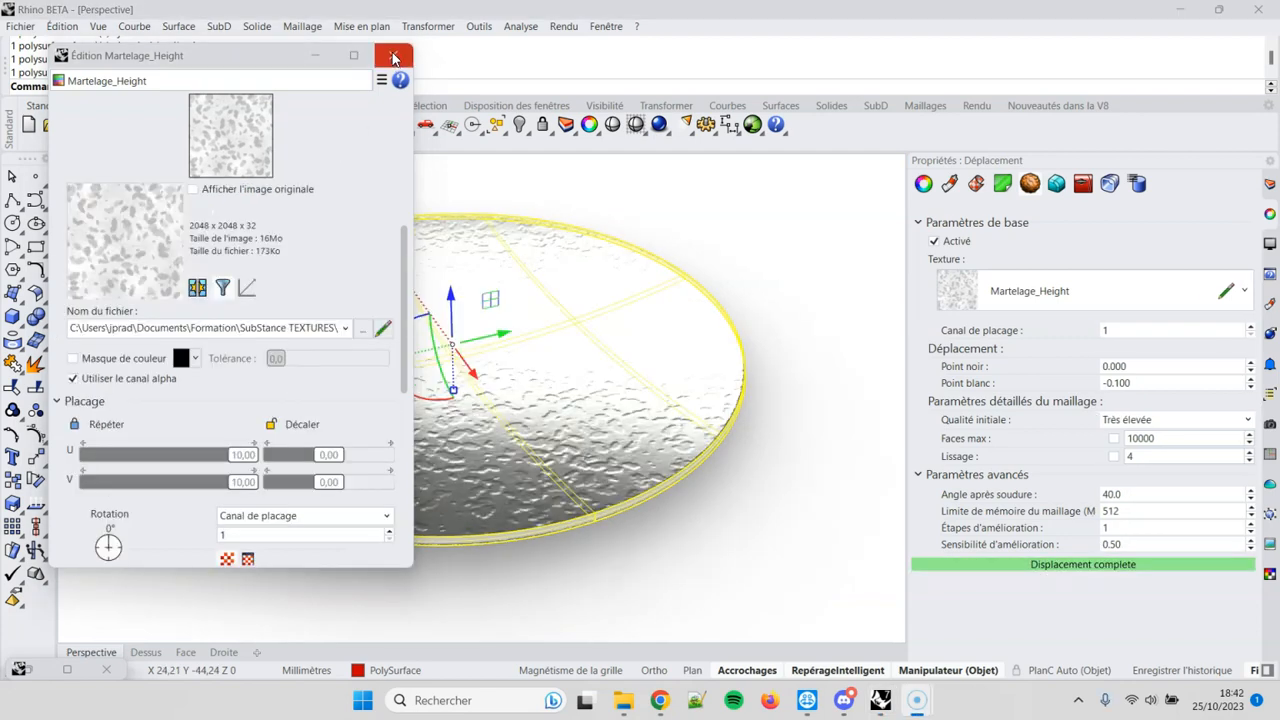
left_click(393, 56)
left_click(765, 256)
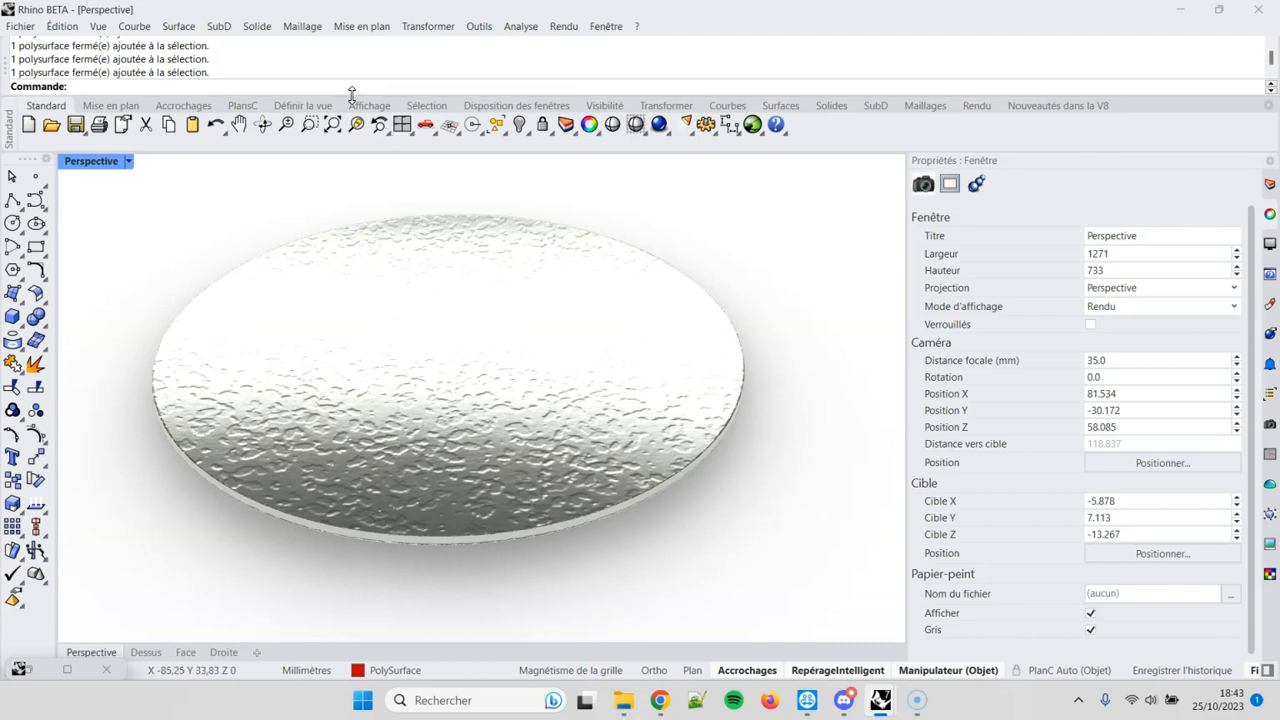
Extract the render mesh of the displaced dish with ExtraireMaillageRendu.
type("ExtraireMaillageRendu")
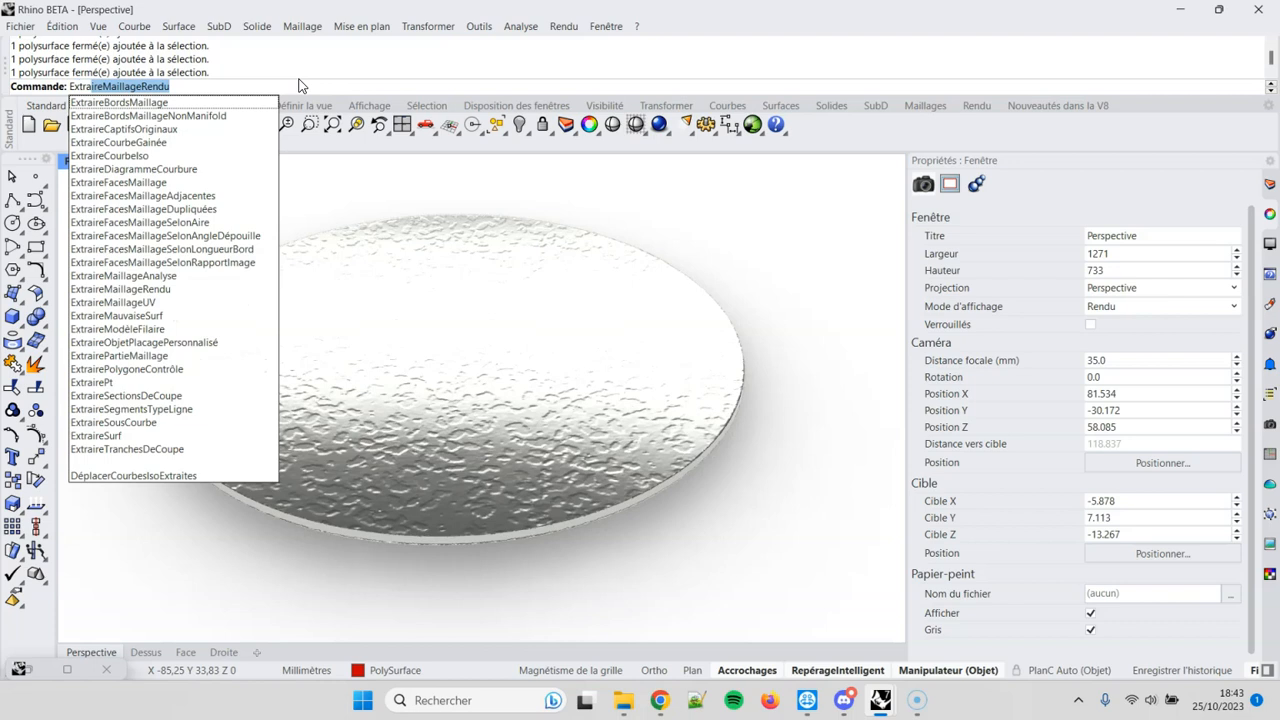
key("Return")
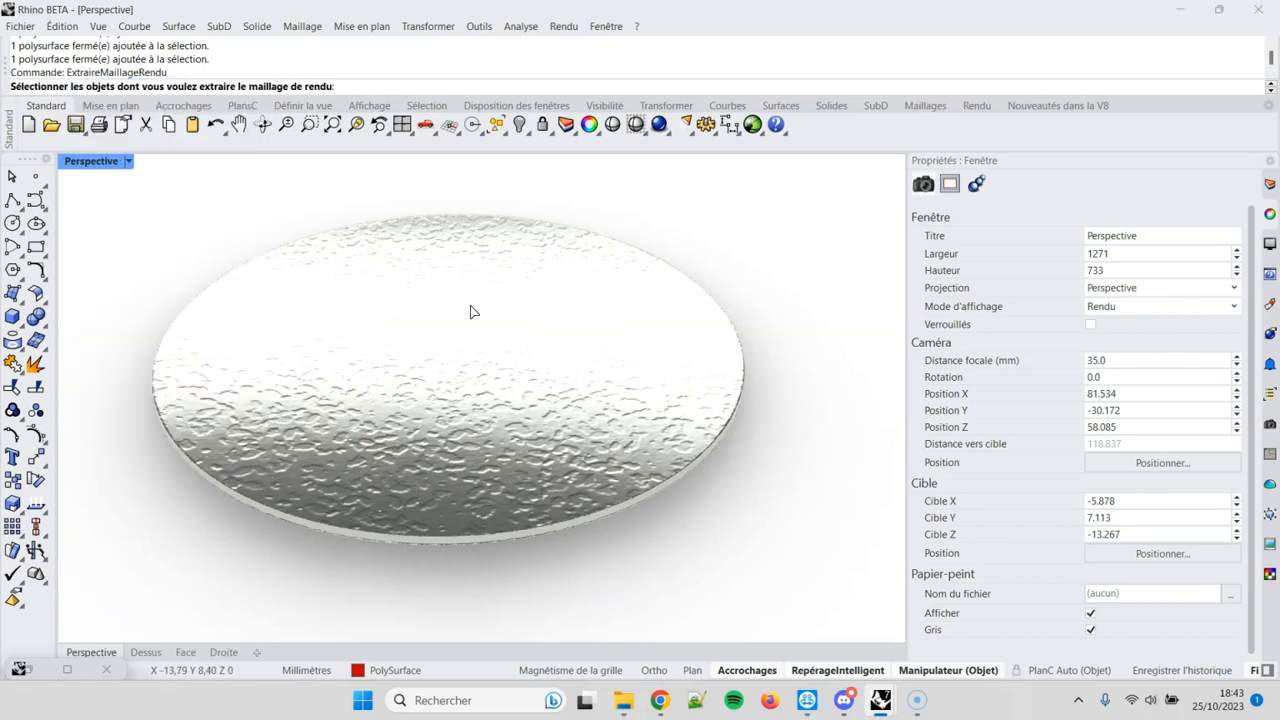
left_click(657, 343)
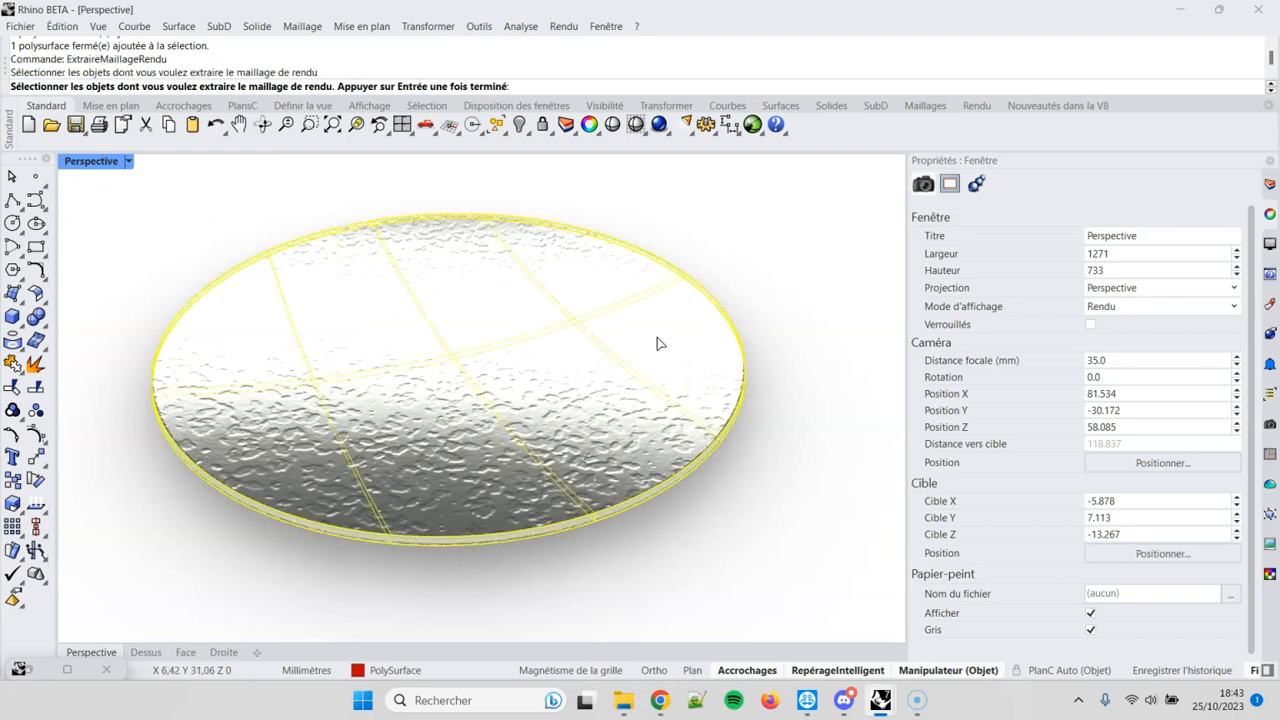
key("Return")
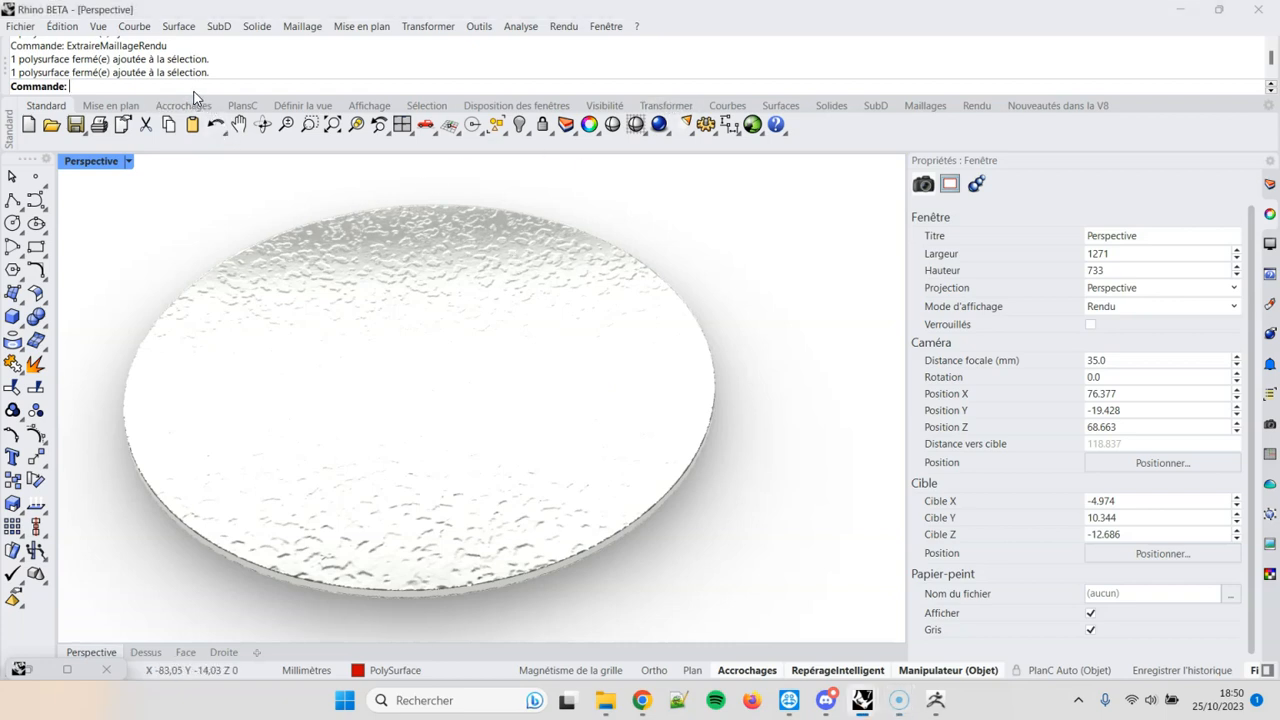
Select the extracted mesh of the dish with SélMaillages.
type("Sél")
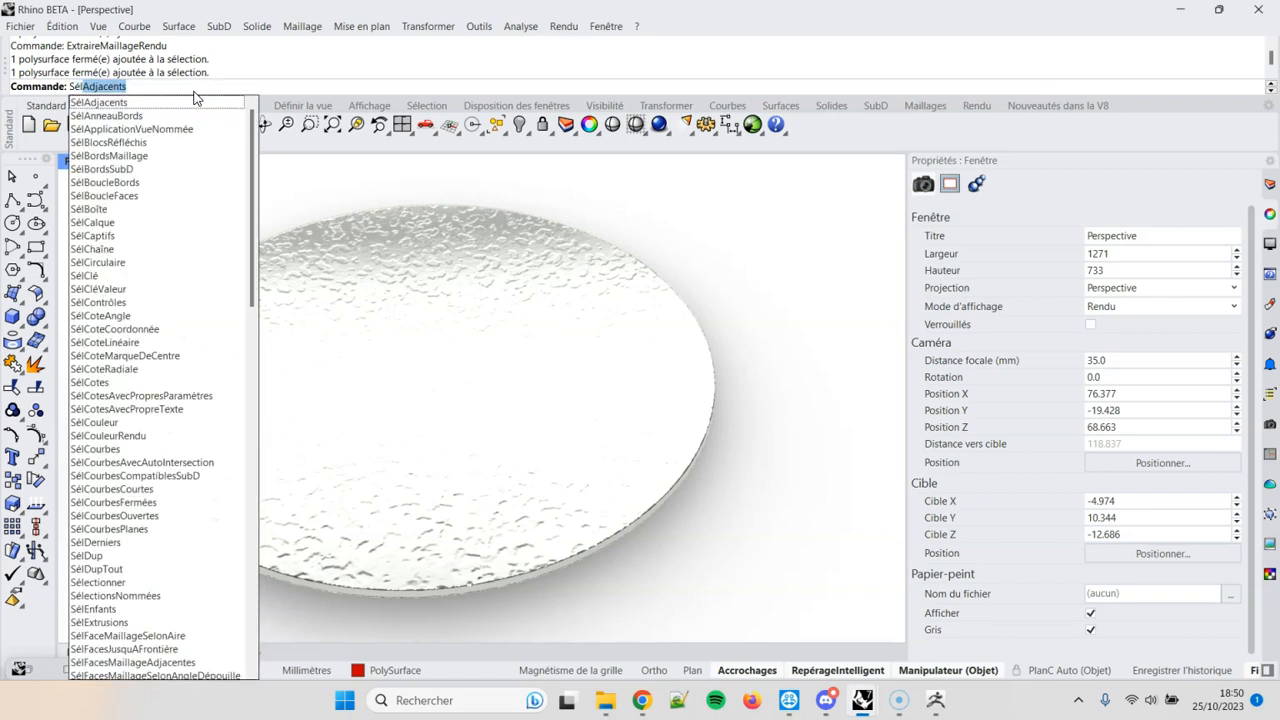
type("M")
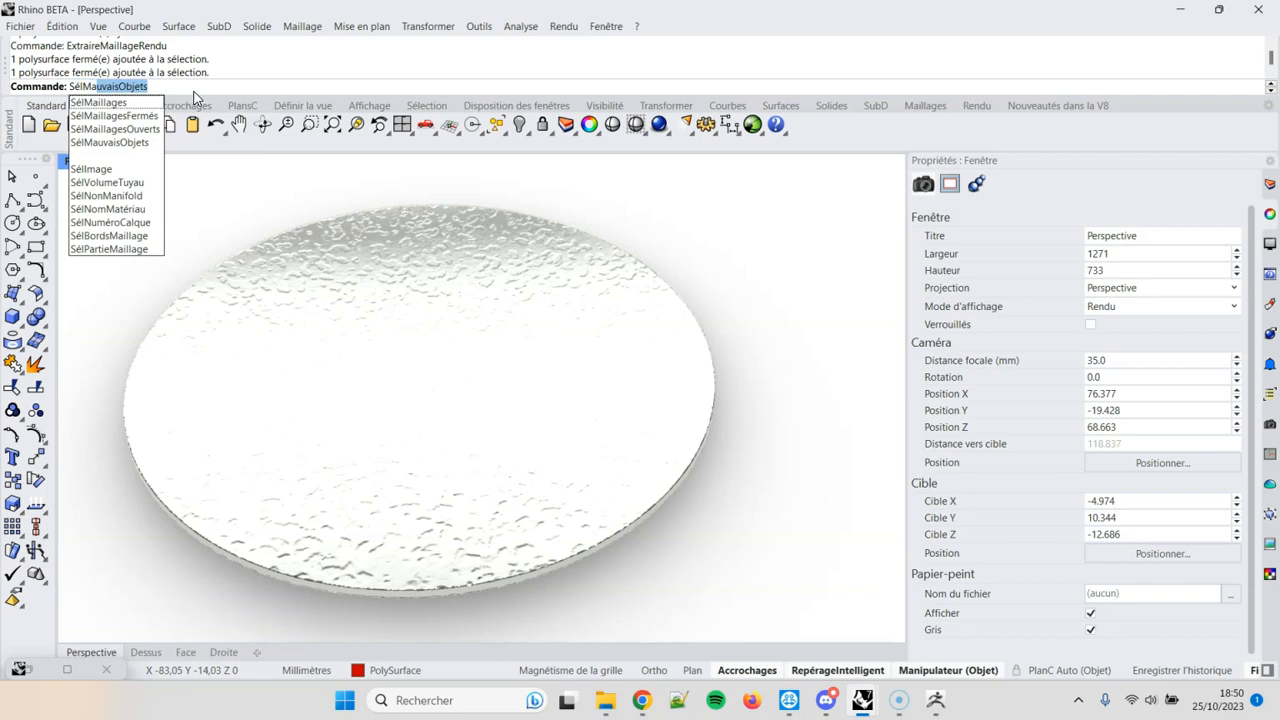
left_click(100, 103)
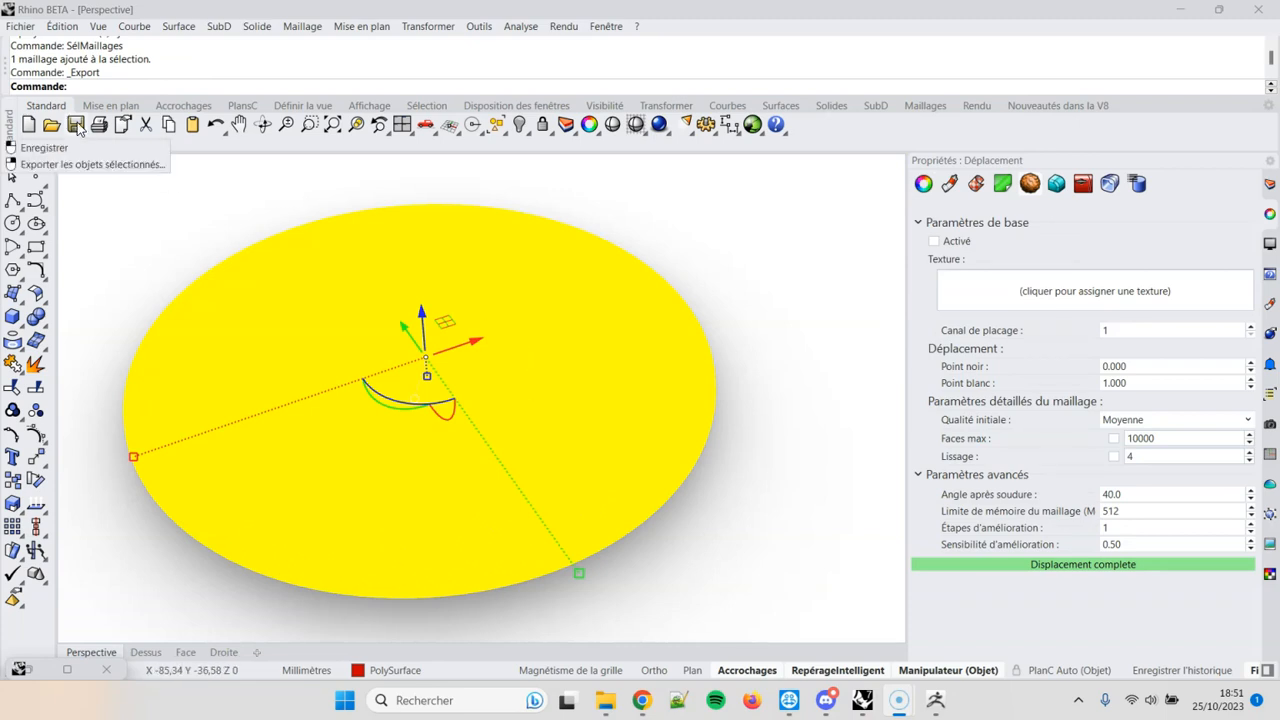
Export the selected mesh in OBJ format, overwriting Coupelle Martellée.obj in the Déplacement folder and accepting the Objets maillés export options.
right_click(79, 129)
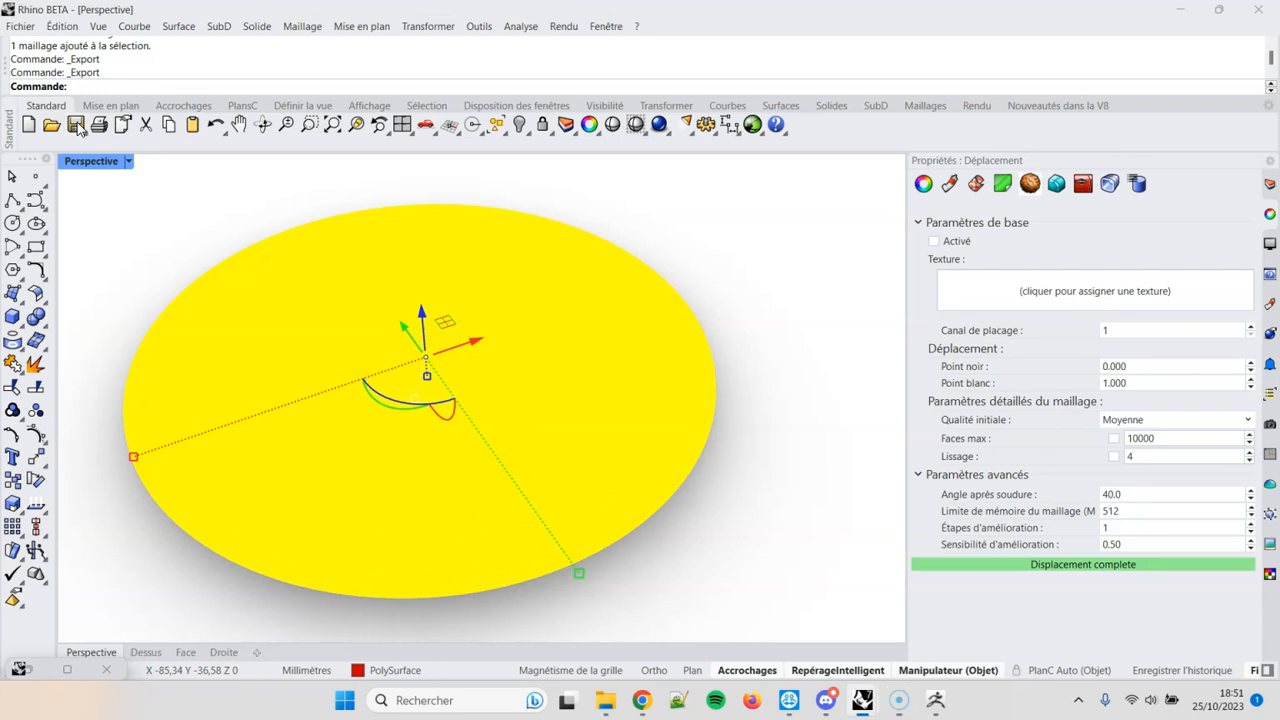
left_click(330, 449)
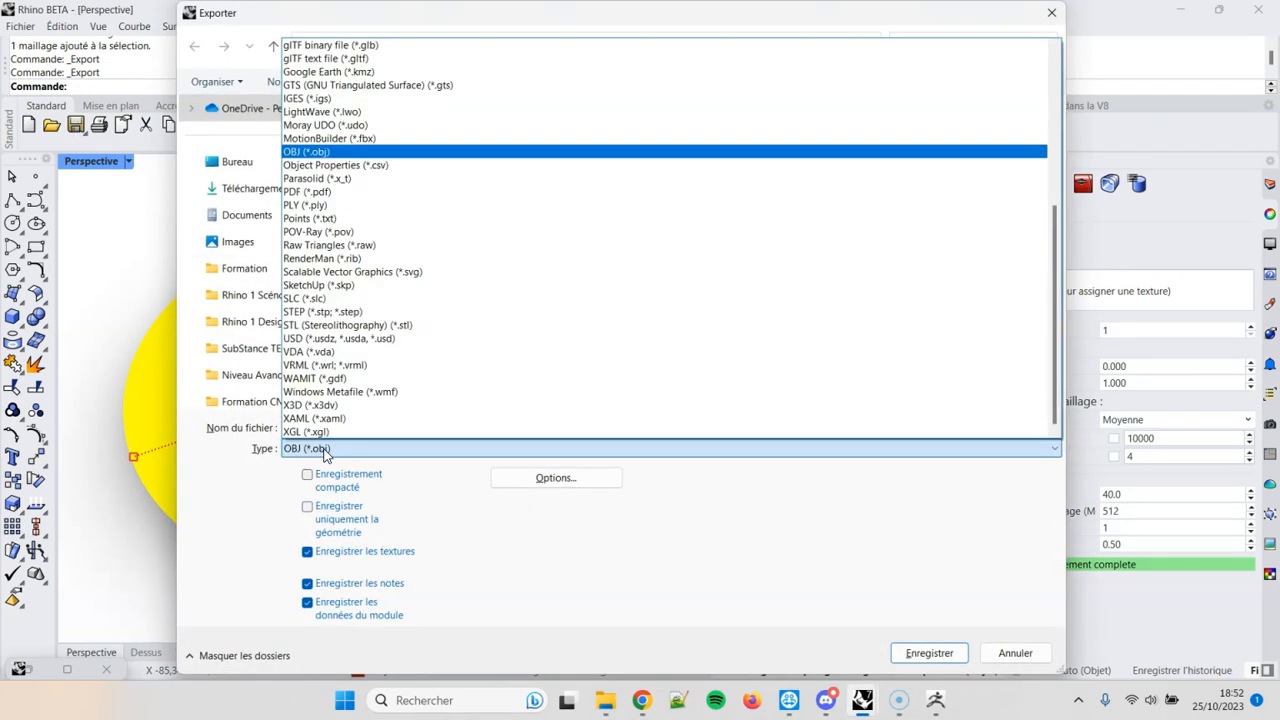
left_click(323, 450)
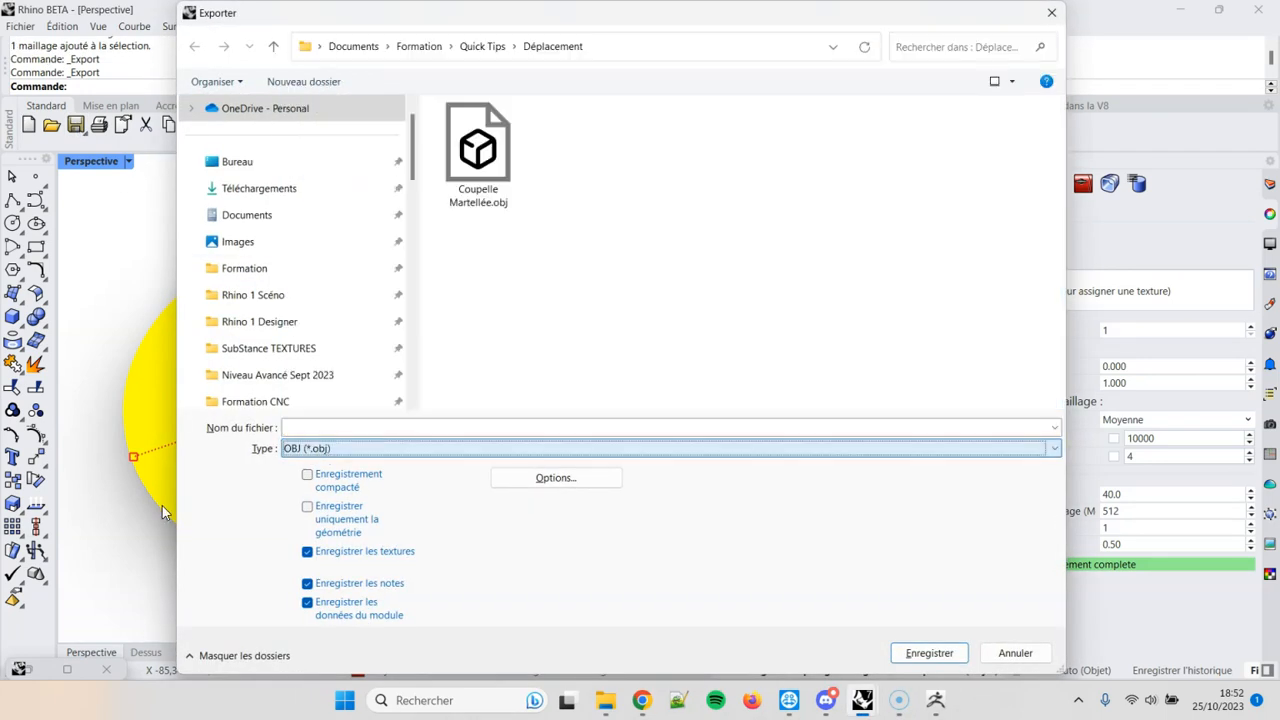
left_click(478, 155)
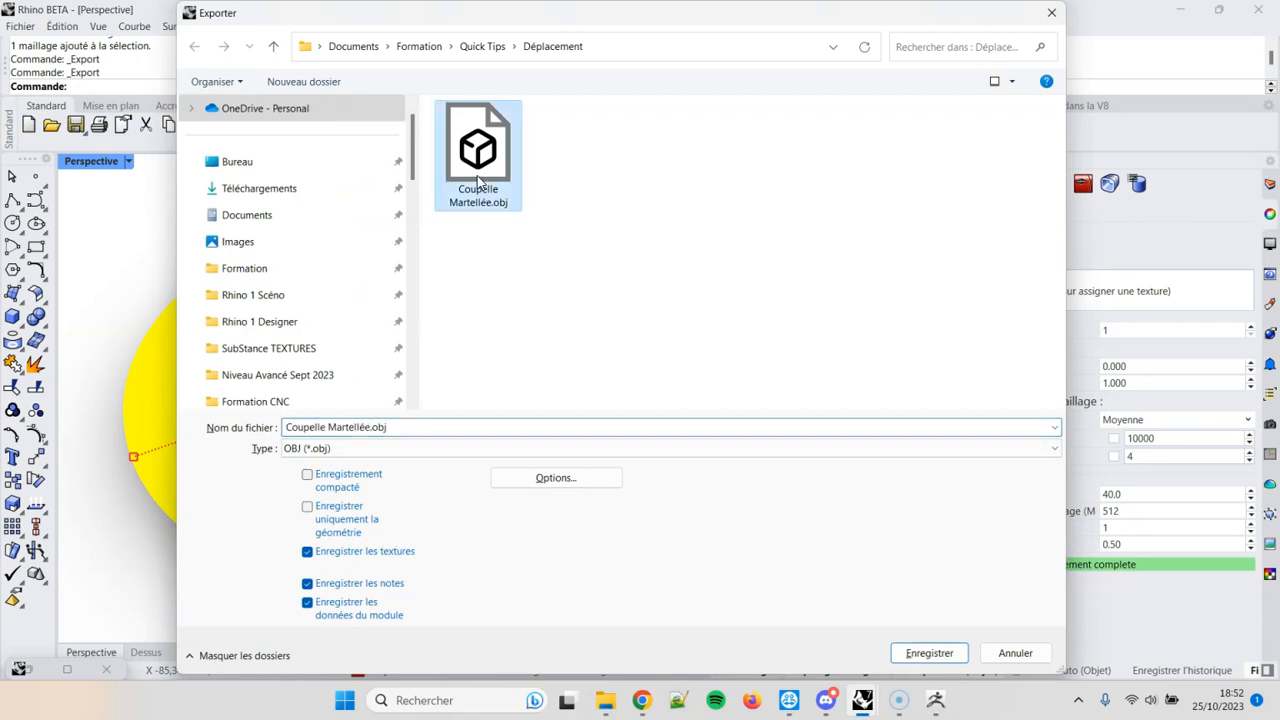
left_click(925, 658)
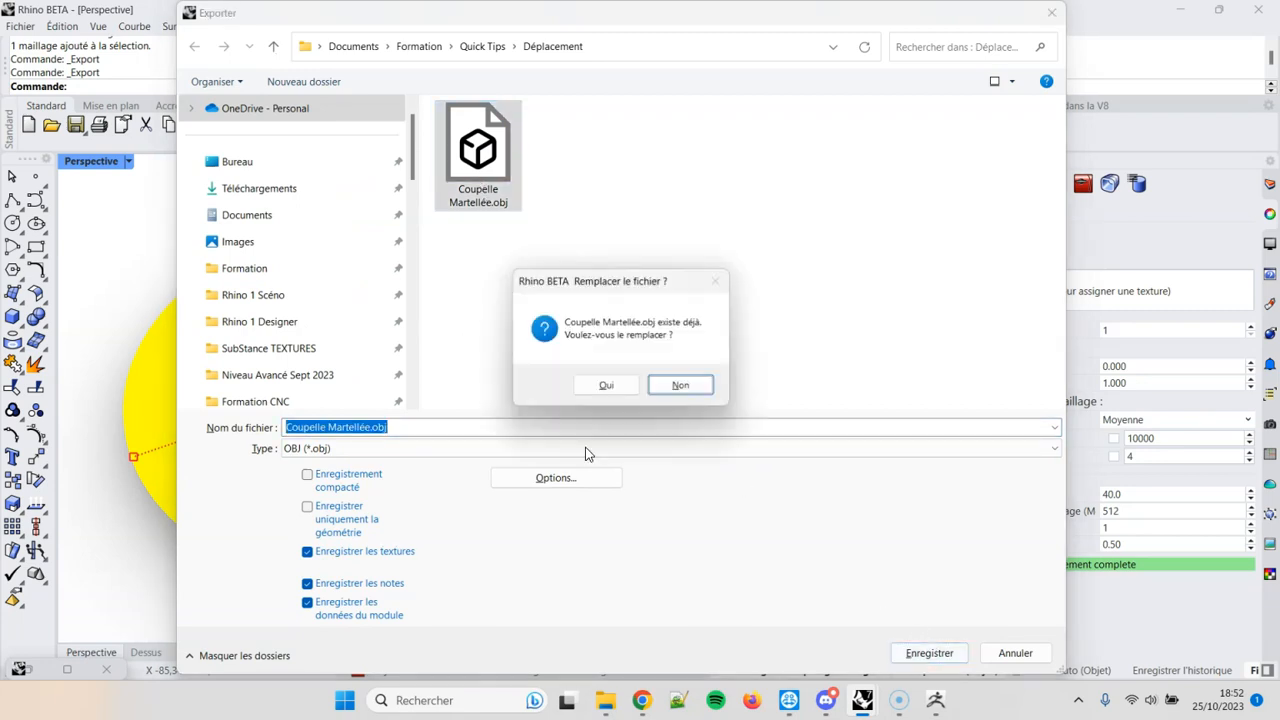
left_click(607, 385)
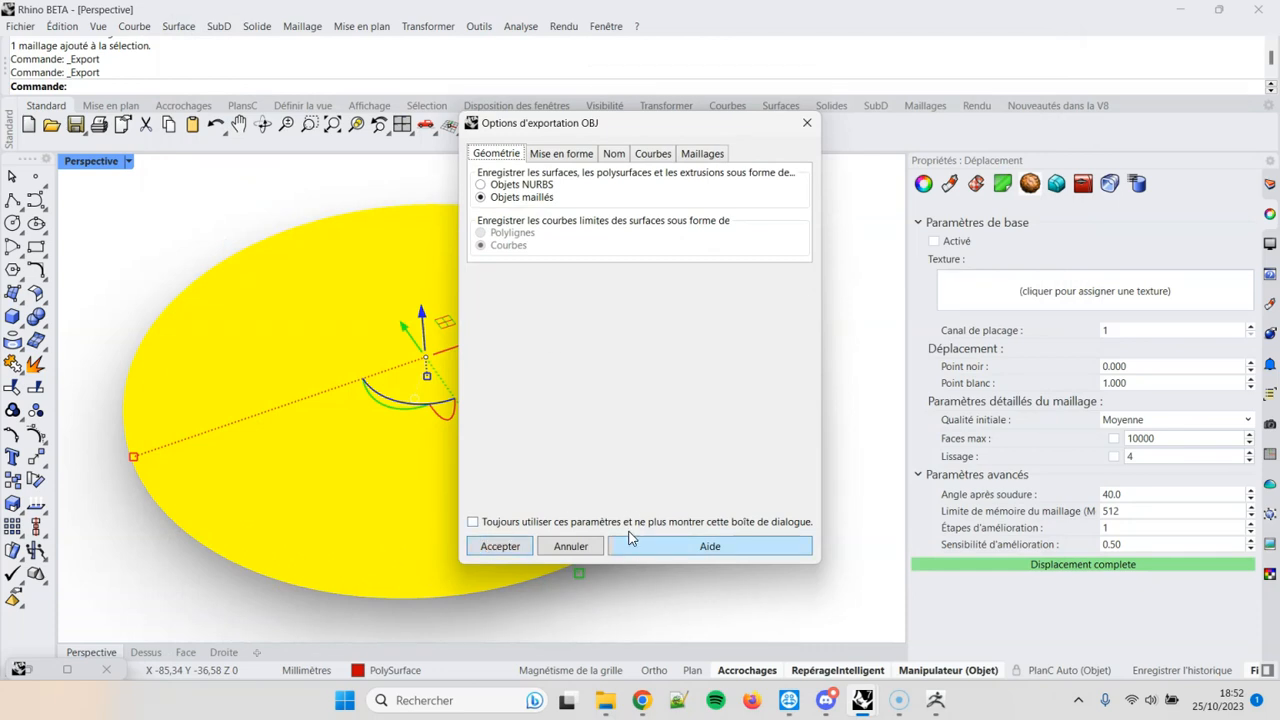
left_click(500, 546)
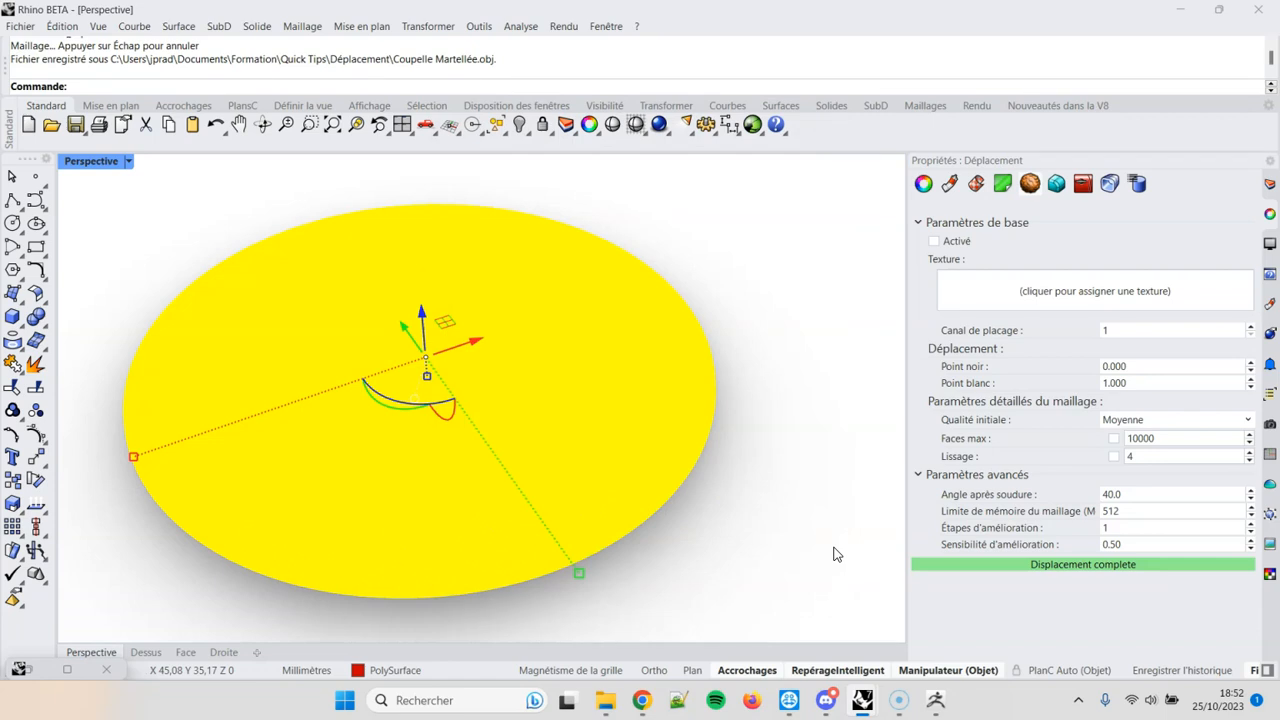
Switch to ZBrush and examine the hammered relief of the Coupelle Martellée mesh up close and from different angles.
key("alt+Tab")
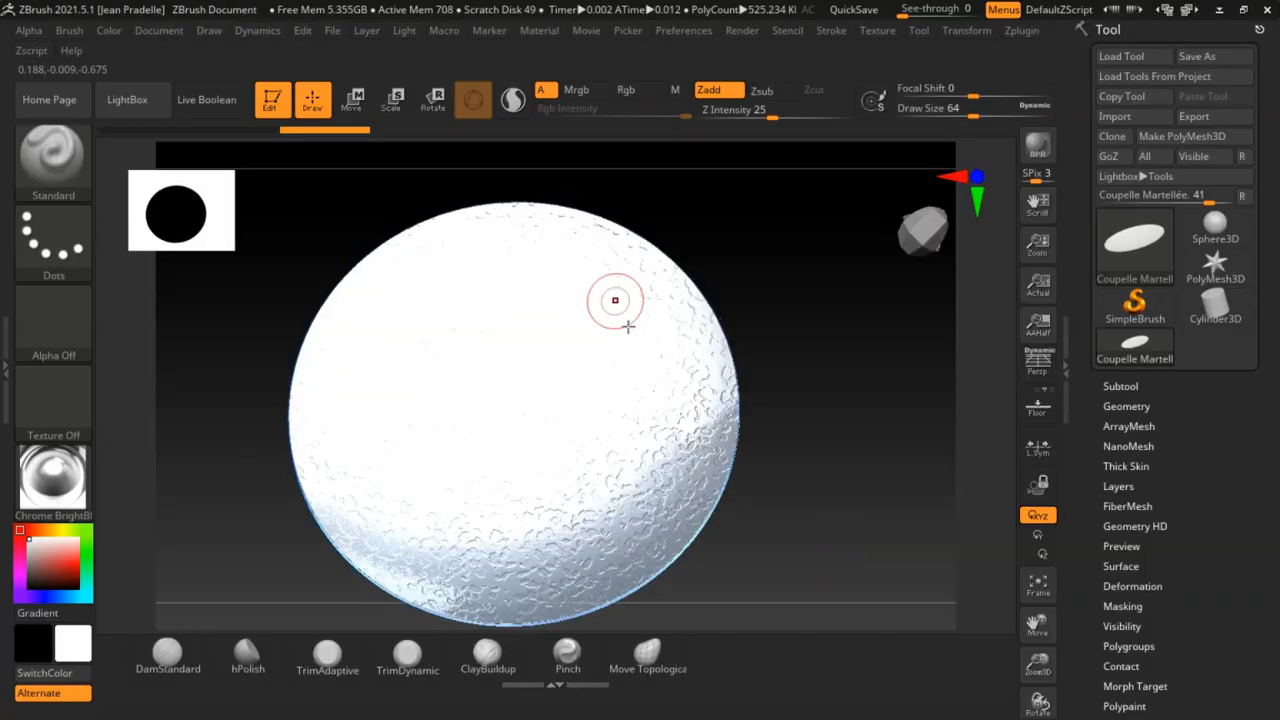
right_click_drag(604, 366, 560, 446, "ctrl")
right_click_drag(645, 450, 616, 365, "alt")
mouse_move(616, 365)
right_mouse_down()
mouse_move(619, 328)
mouse_move(500, 297)
mouse_move(500, 240)
mouse_move(609, 406)
mouse_move(631, 404)
mouse_move(634, 374)
mouse_move(834, 403)
mouse_move(778, 374)
mouse_move(717, 283)
mouse_move(792, 319)
mouse_move(663, 340)
mouse_move(631, 366)
mouse_move(666, 443)
mouse_move(620, 405)
mouse_move(597, 431)
right_mouse_up()
right_click_drag(700, 340, 744, 441, "ctrl")
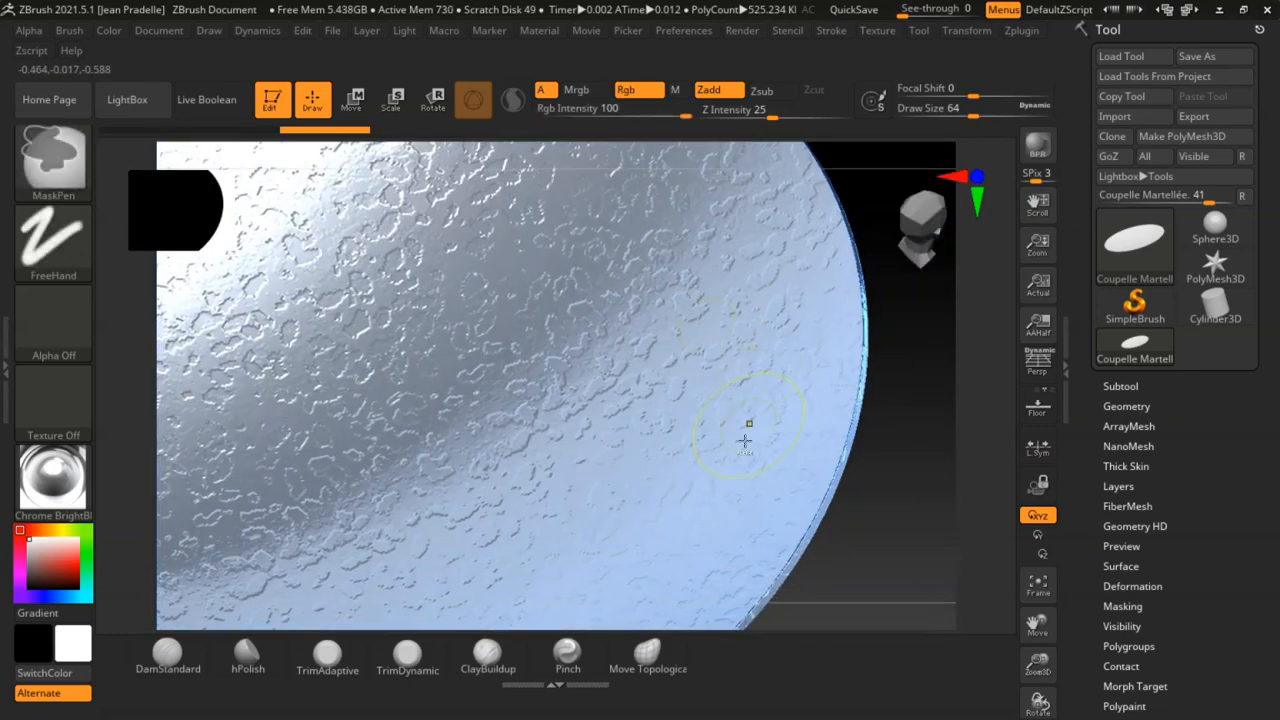
right_click_drag(744, 441, 690, 460, "ctrl")
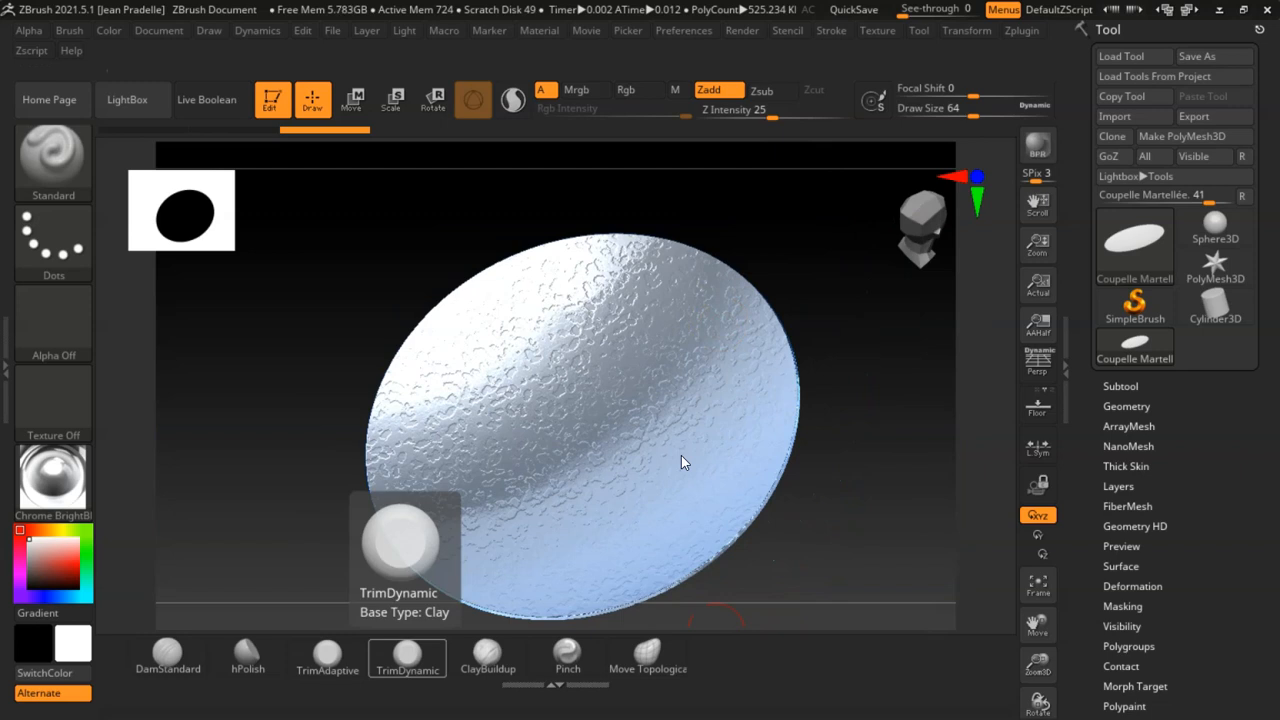